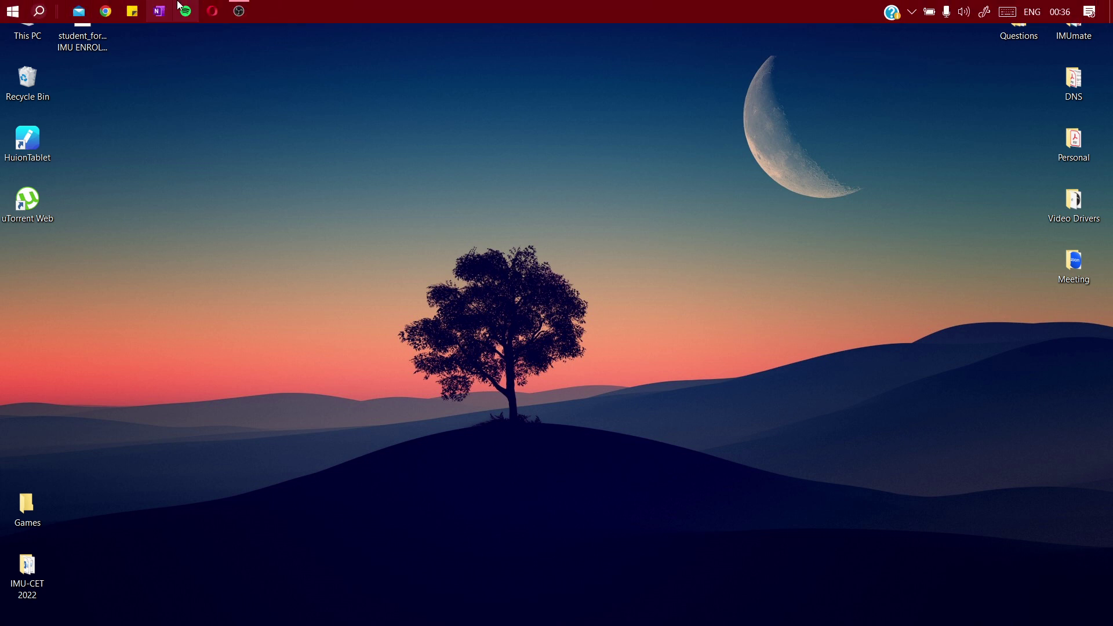
Launch Chrome, search for 'geinstitute' and open the Great Eastern Academy website.
{"action": "left_click", "coordinate": [105, 12]}
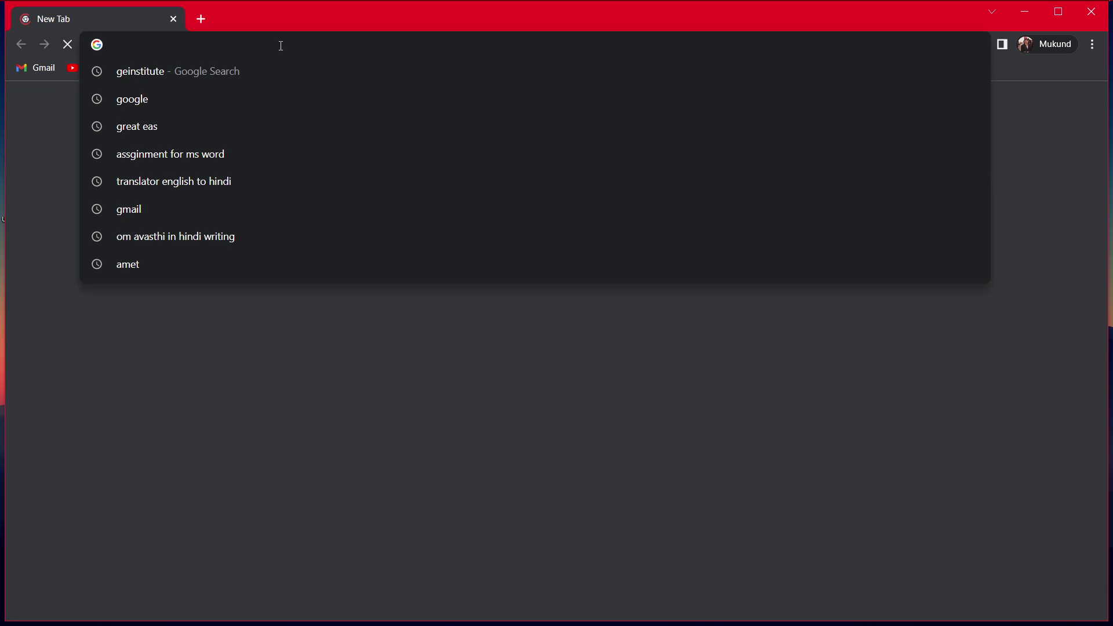
{"action": "type", "text": "geinsti"}
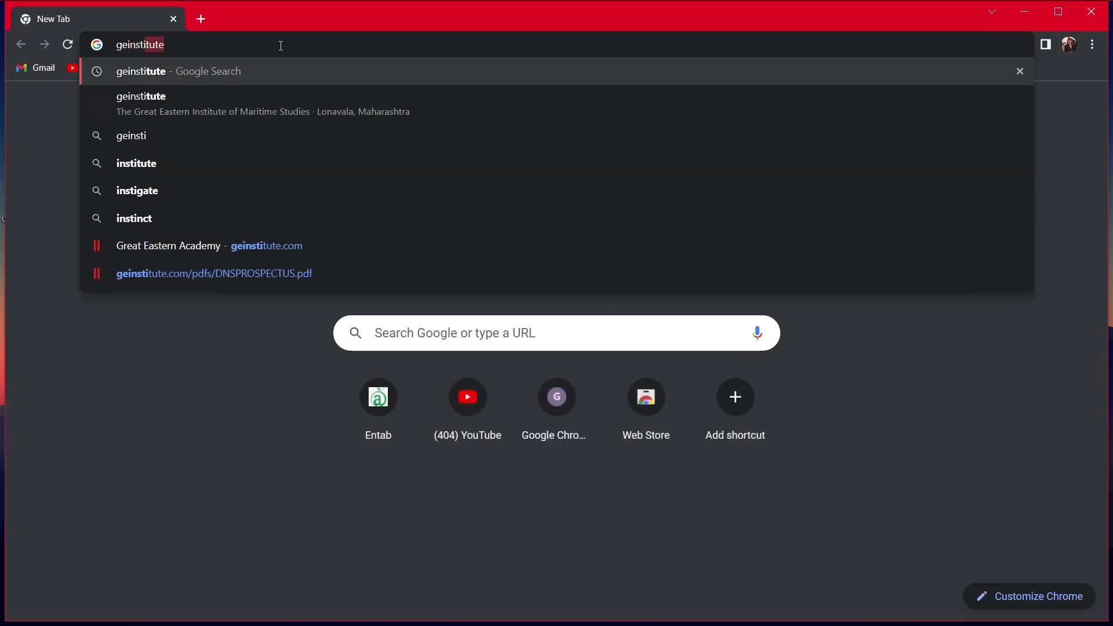
{"action": "type", "text": "tute"}
{"action": "key", "text": "Return"}
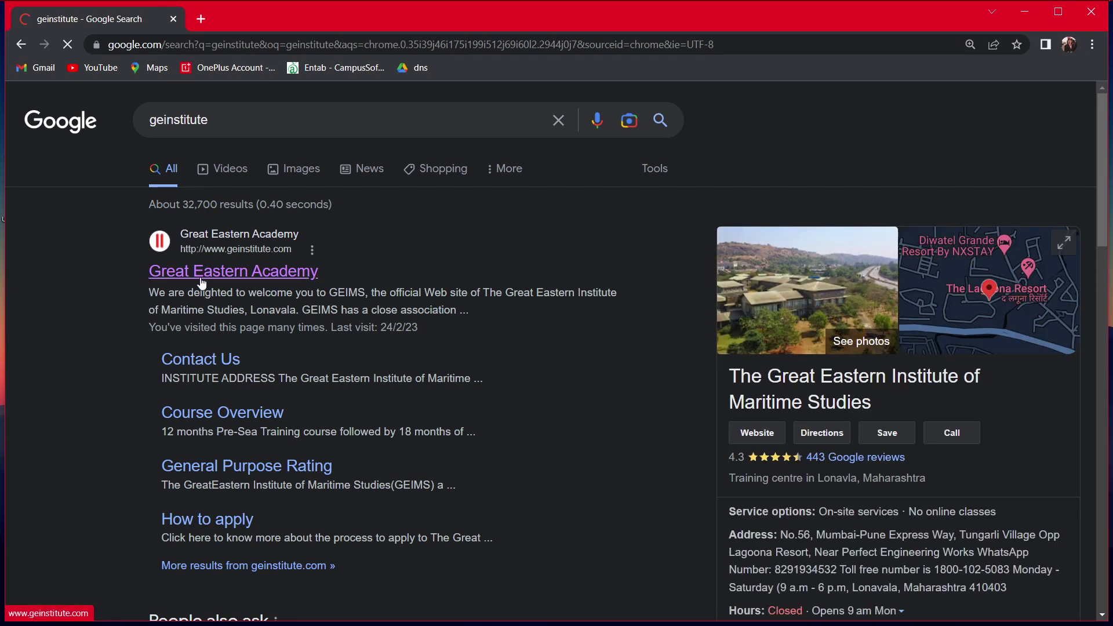
{"action": "left_click", "coordinate": [201, 278]}
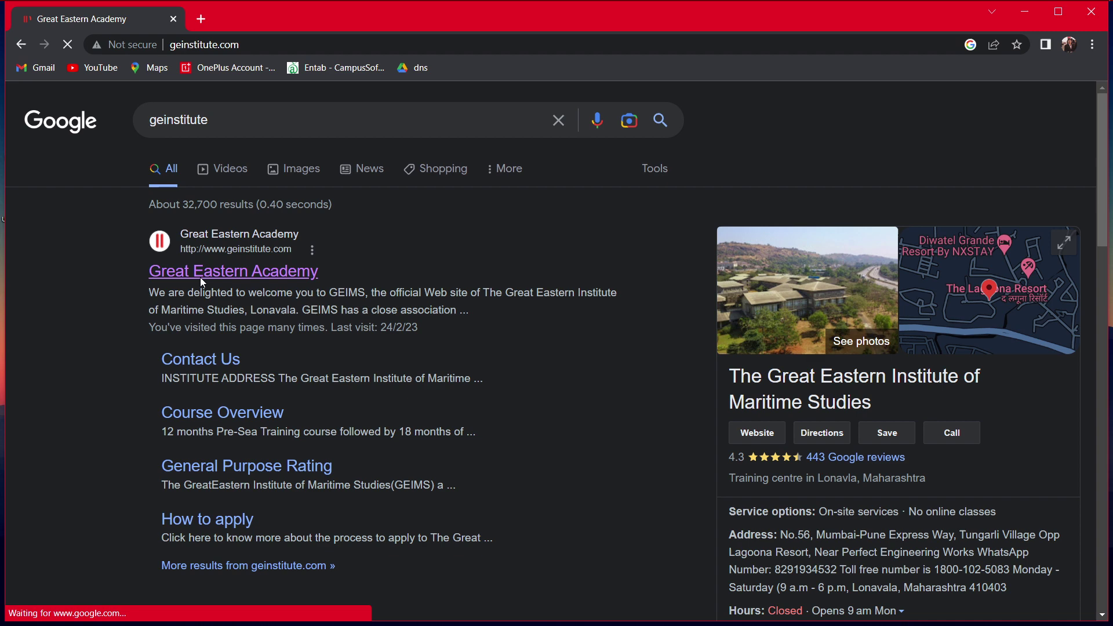
{"action": "scroll", "coordinate": [371, 342], "scroll_direction": "down", "scroll_amount": 6}
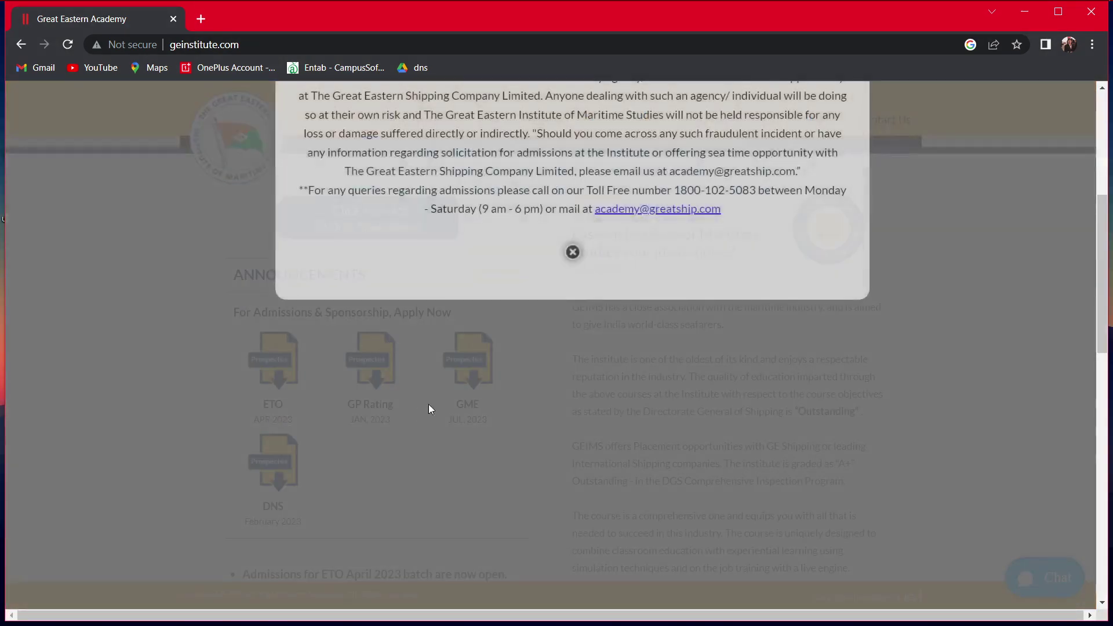
Dismiss the admissions notice and scroll through the first pages of the DNS prospectus.
{"action": "left_click", "coordinate": [573, 252]}
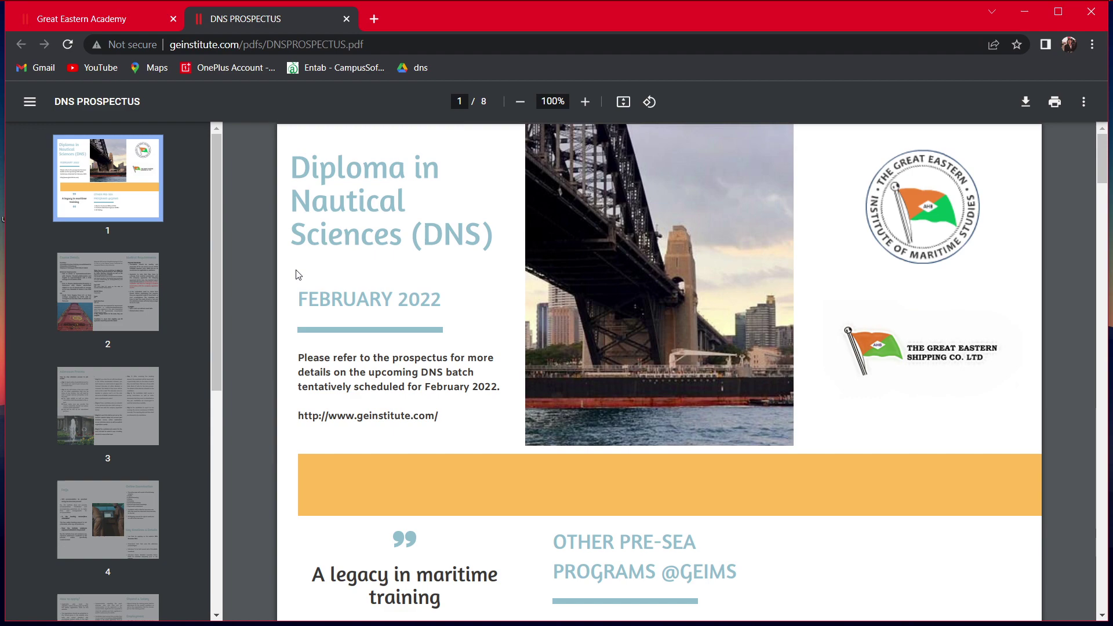
{"action": "scroll", "coordinate": [370, 306], "scroll_direction": "down", "scroll_amount": 5}
{"action": "scroll", "coordinate": [406, 331], "scroll_direction": "down", "scroll_amount": 7}
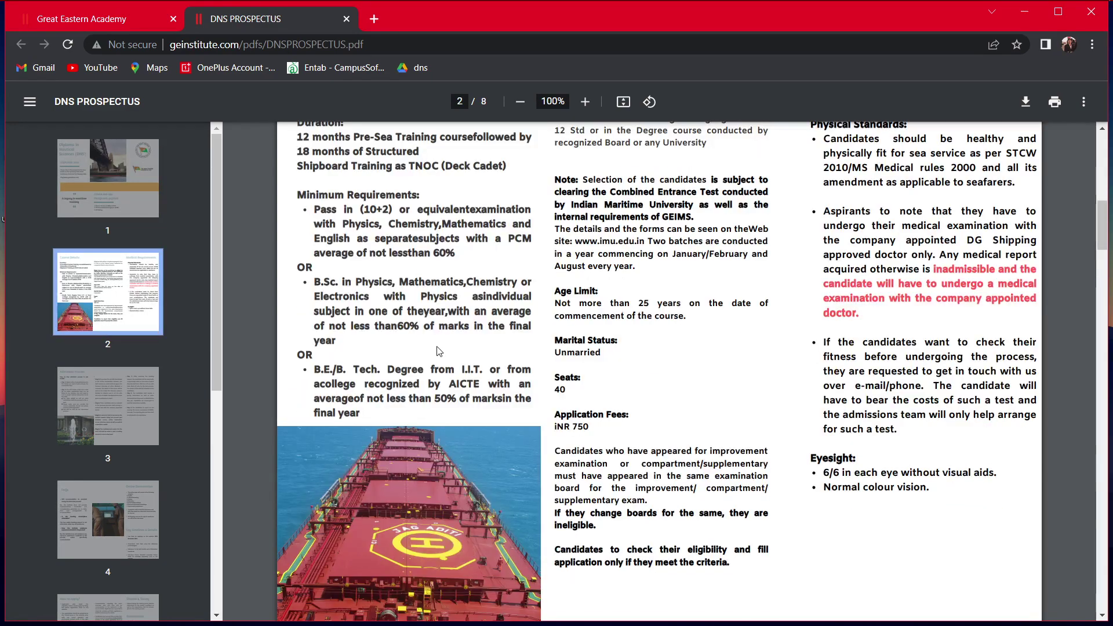
{"action": "scroll", "coordinate": [436, 347], "scroll_direction": "down", "scroll_amount": 5}
{"action": "scroll", "coordinate": [437, 348], "scroll_direction": "down", "scroll_amount": 1}
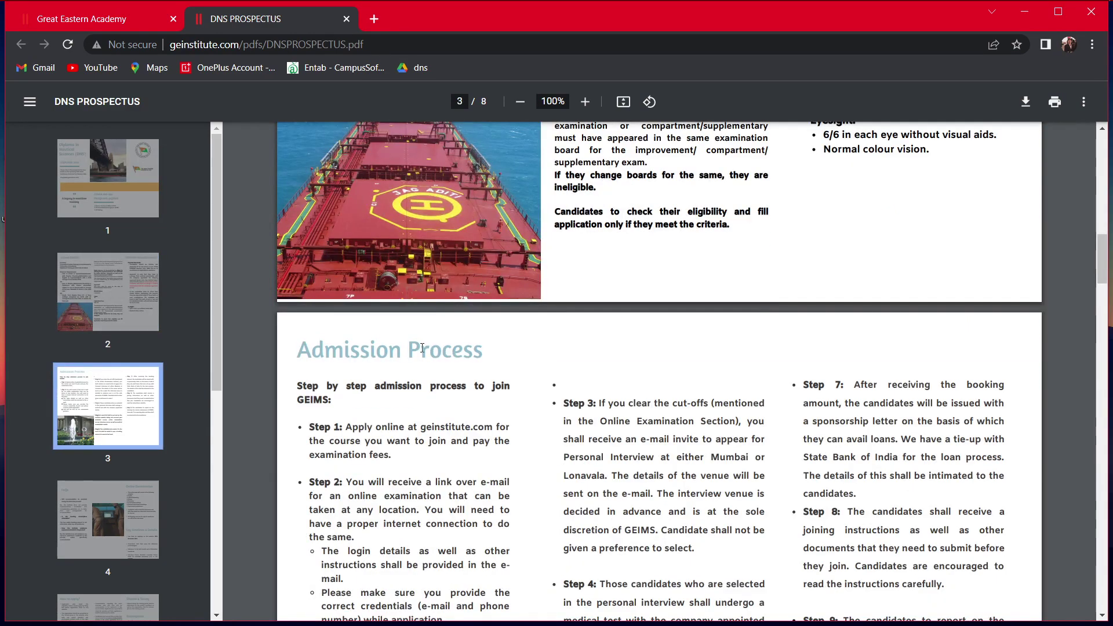
{"action": "scroll", "coordinate": [415, 348], "scroll_direction": "down", "scroll_amount": 6}
{"action": "scroll", "coordinate": [423, 347], "scroll_direction": "down", "scroll_amount": 5}
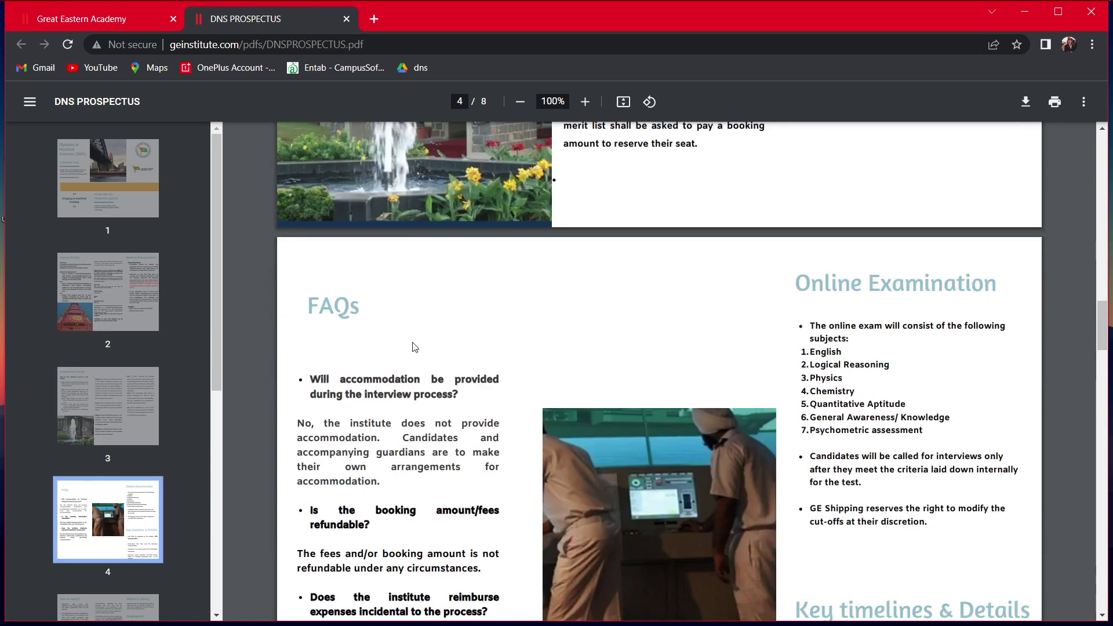
{"action": "scroll", "coordinate": [735, 330], "scroll_direction": "down", "scroll_amount": 5}
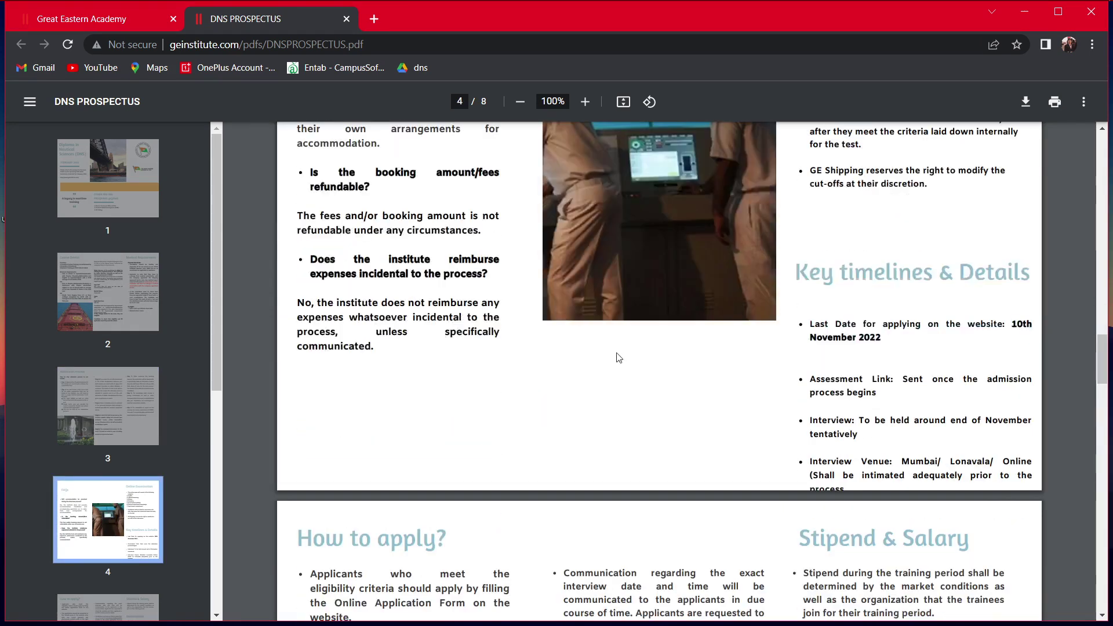
Scroll to the prospectus's last page and select the admissions team's phone number.
{"action": "scroll", "coordinate": [751, 336], "scroll_direction": "down", "scroll_amount": 2}
{"action": "scroll", "coordinate": [603, 352], "scroll_direction": "down", "scroll_amount": 3}
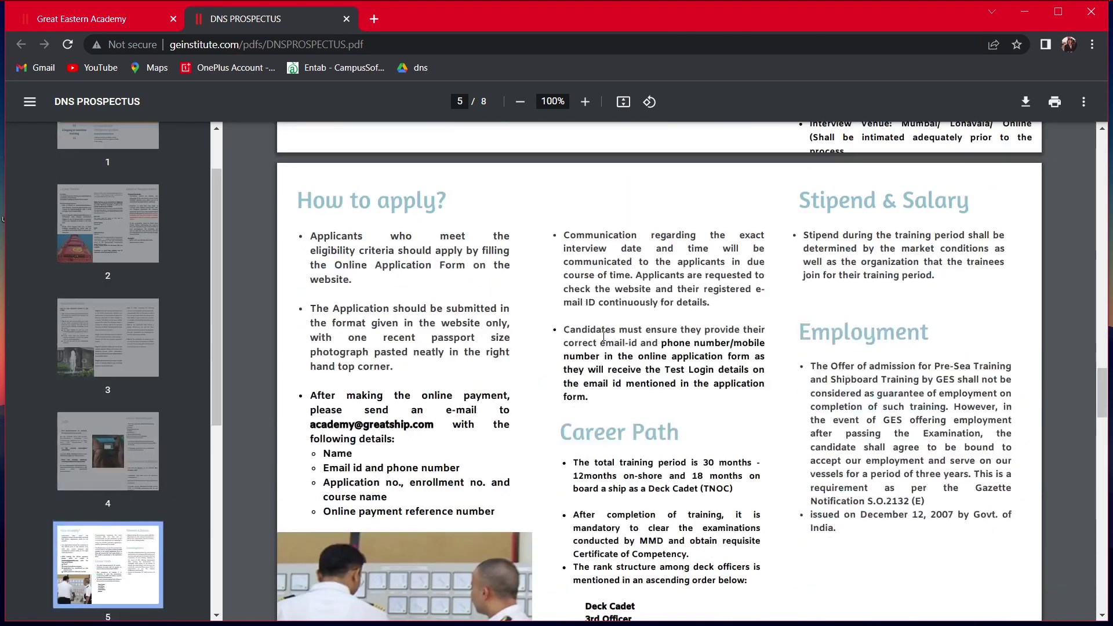
{"action": "scroll", "coordinate": [603, 353], "scroll_direction": "down", "scroll_amount": 3}
{"action": "scroll", "coordinate": [603, 352], "scroll_direction": "down", "scroll_amount": 2}
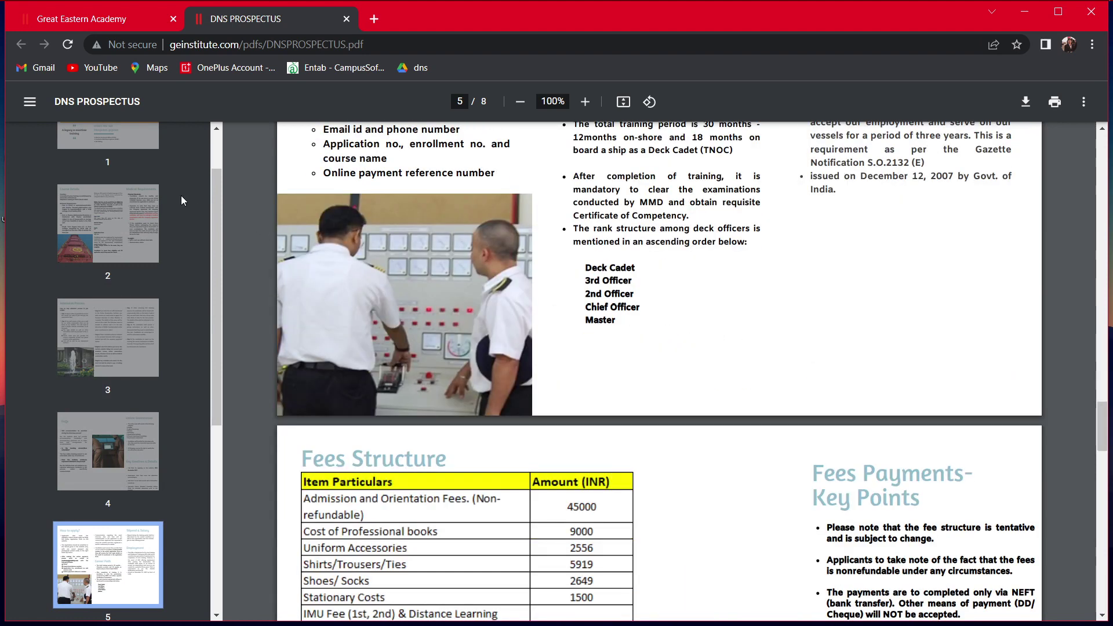
{"action": "scroll", "coordinate": [400, 371], "scroll_direction": "down", "scroll_amount": 3}
{"action": "scroll", "coordinate": [422, 390], "scroll_direction": "down", "scroll_amount": 2}
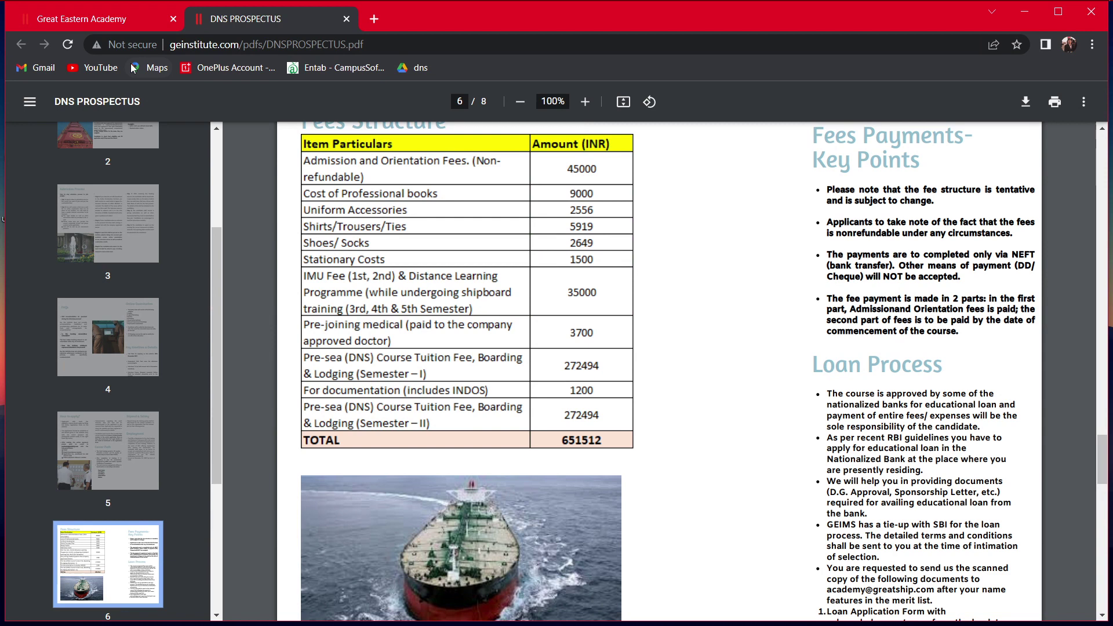
{"action": "scroll", "coordinate": [632, 365], "scroll_direction": "down", "scroll_amount": 4}
{"action": "scroll", "coordinate": [699, 423], "scroll_direction": "down", "scroll_amount": 8}
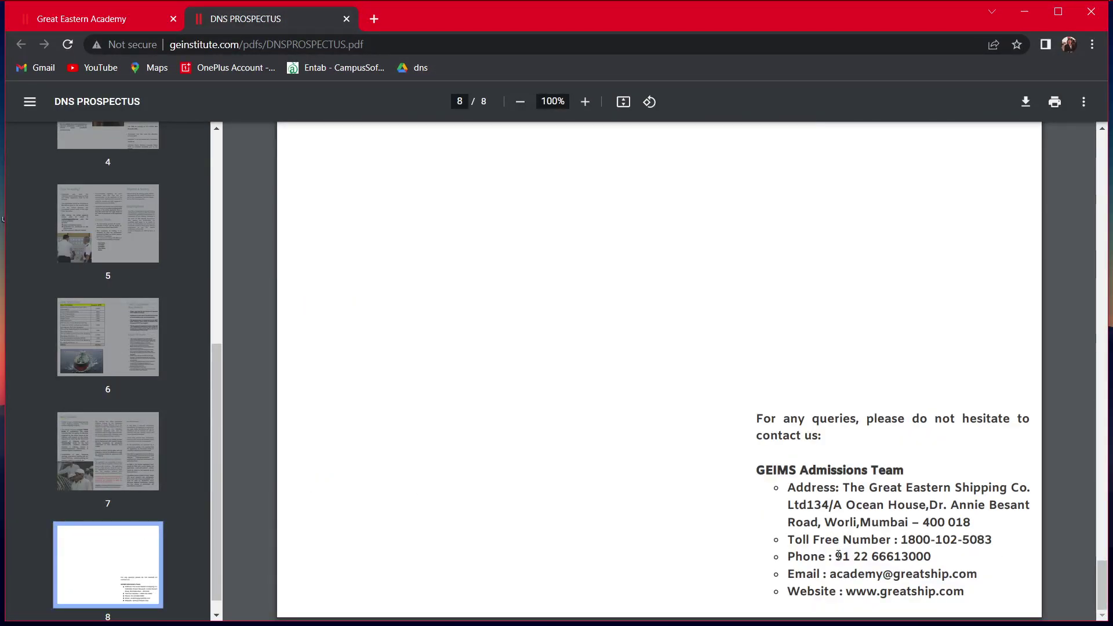
{"action": "left_click_drag", "start_coordinate": [836, 557], "coordinate": [949, 559]}
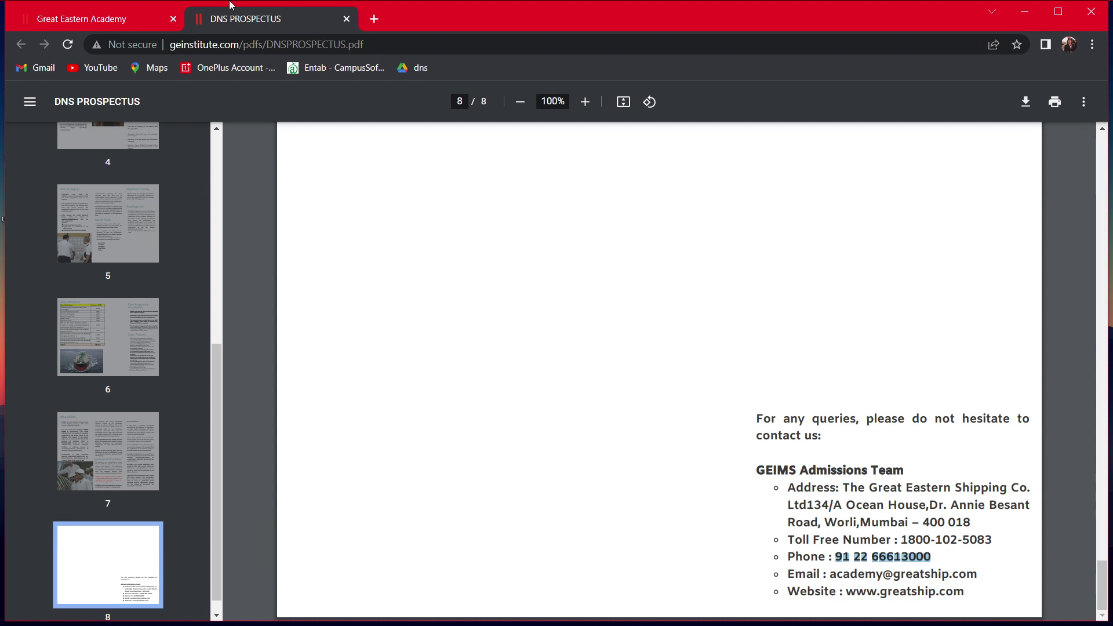
Return to the Great Eastern Academy homepage tab and scroll back up the page.
{"action": "left_click", "coordinate": [111, 18]}
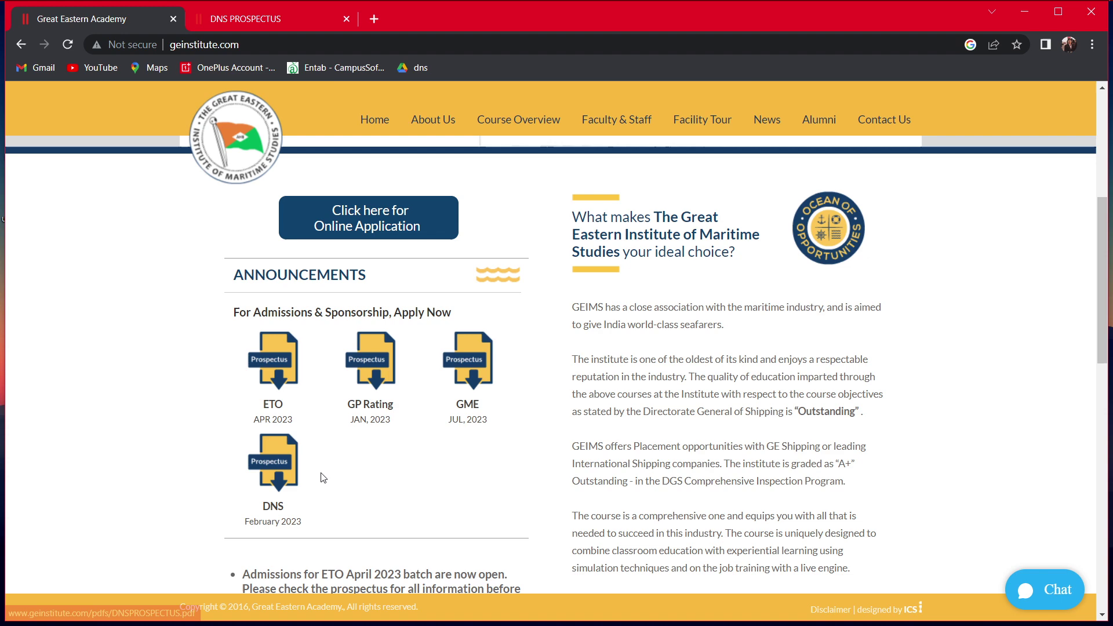
{"action": "scroll", "coordinate": [357, 434], "scroll_direction": "up", "scroll_amount": 6}
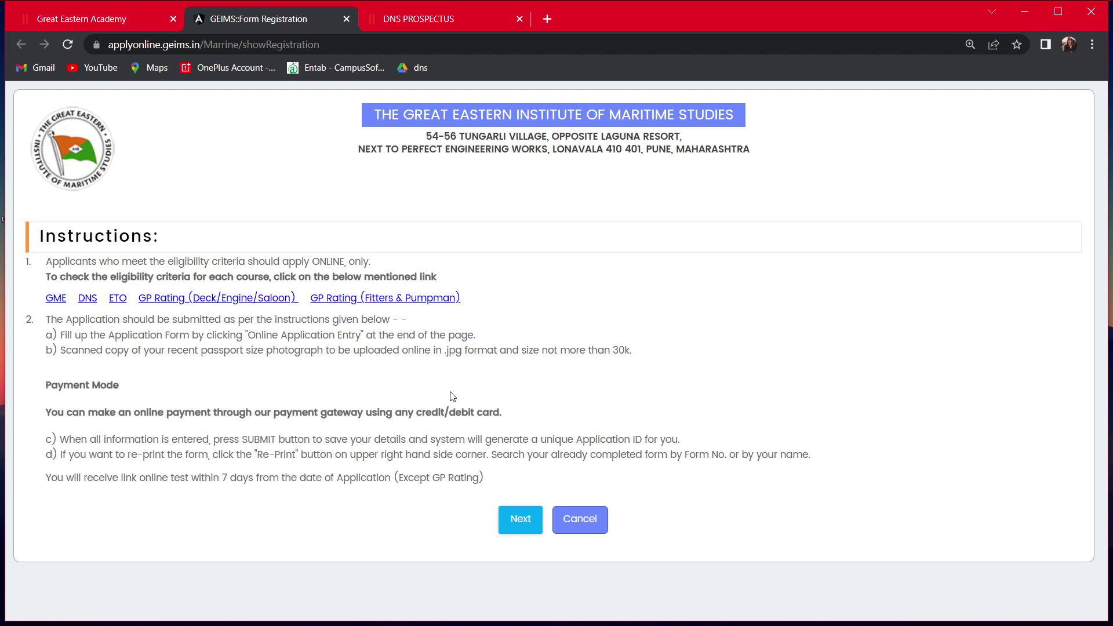
Choose DNS as the course and upload Photo.jpg from My Doc as the applicant photo.
{"action": "left_click", "coordinate": [515, 534]}
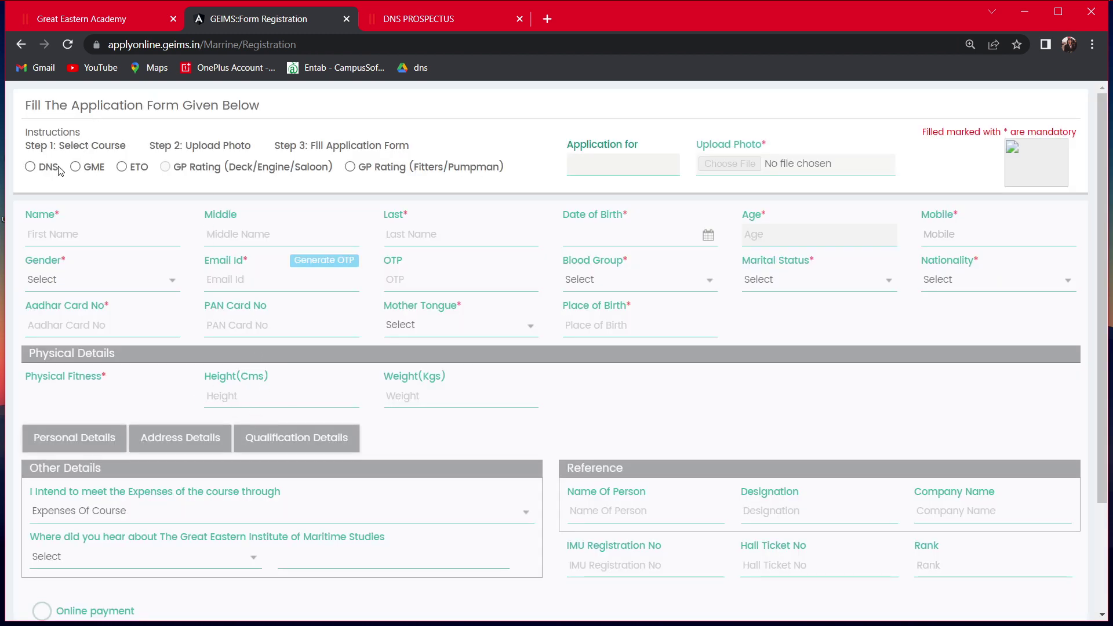
{"action": "left_click", "coordinate": [32, 169]}
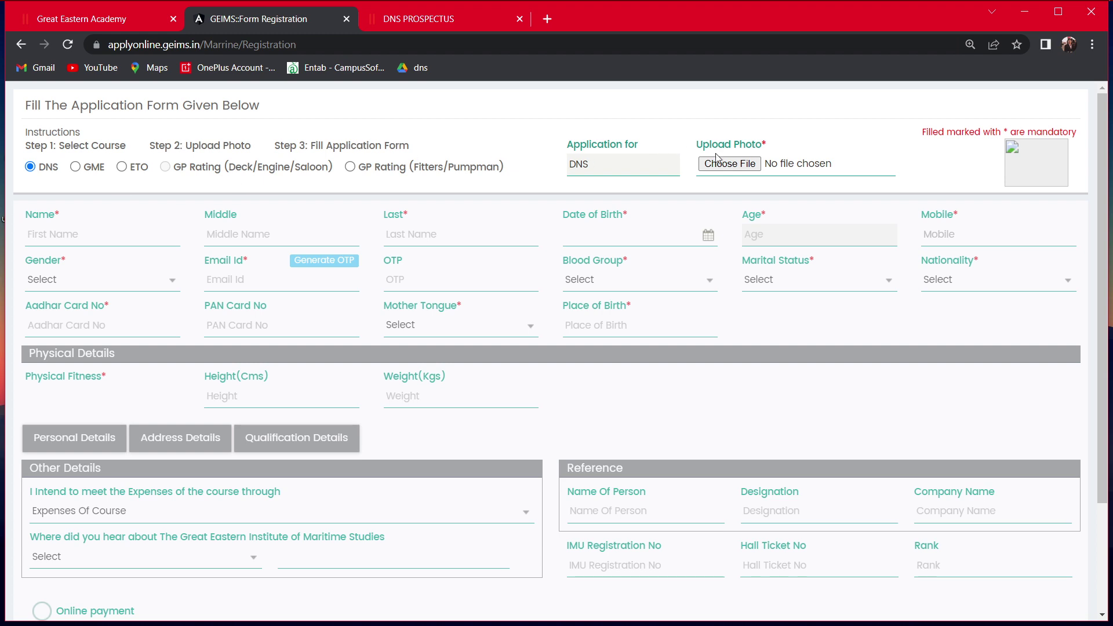
{"action": "left_click", "coordinate": [735, 167]}
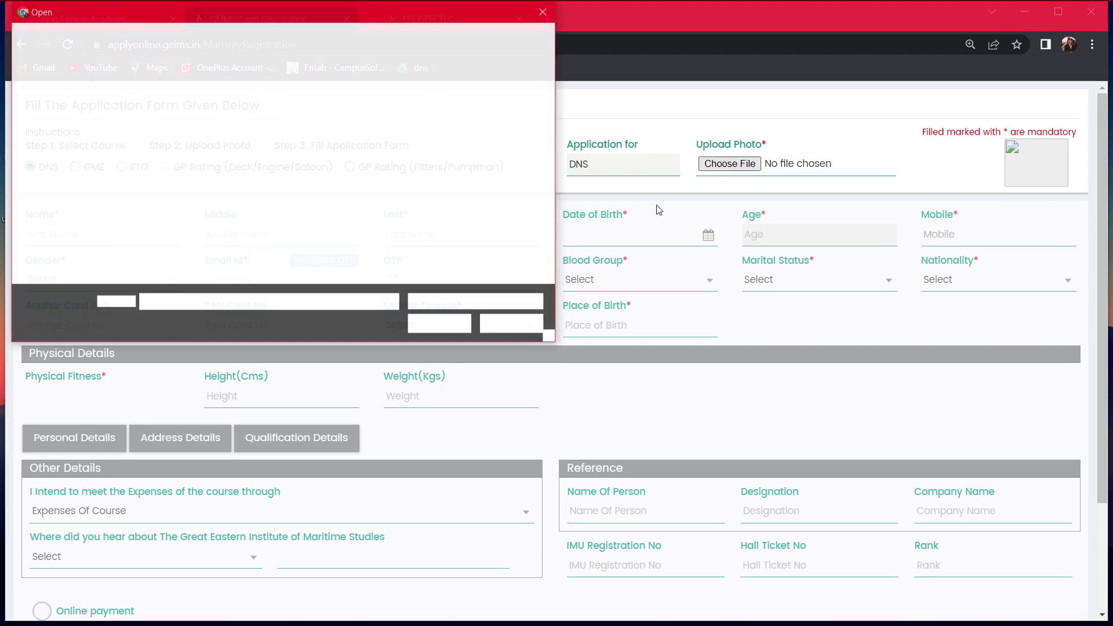
{"action": "left_click", "coordinate": [255, 218]}
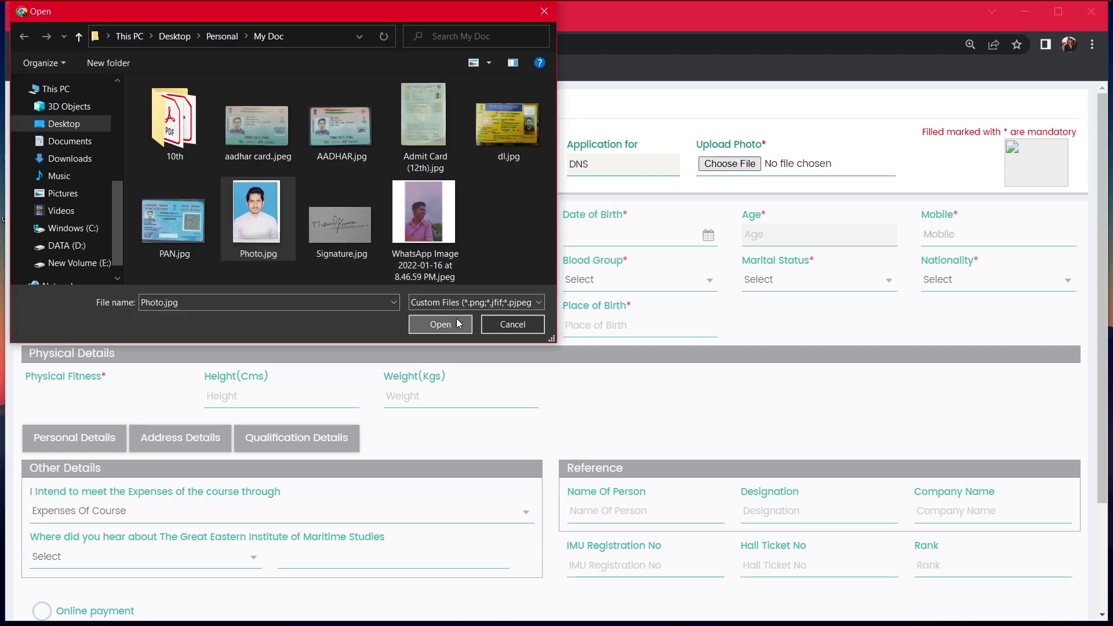
{"action": "left_click", "coordinate": [440, 324]}
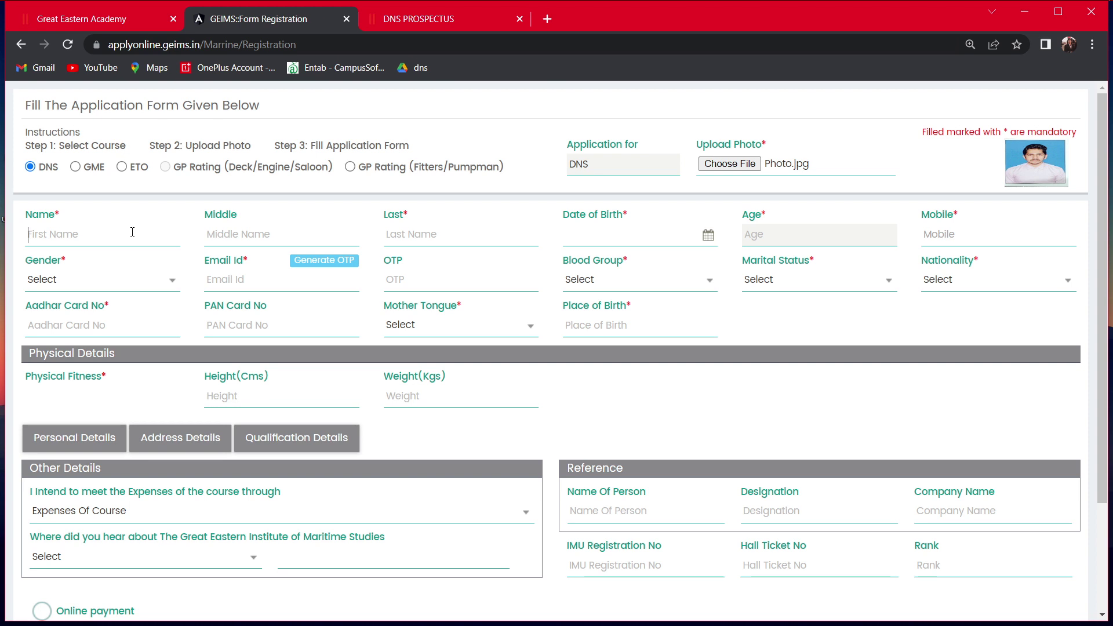
{"action": "type", "text": "MUKUND"}
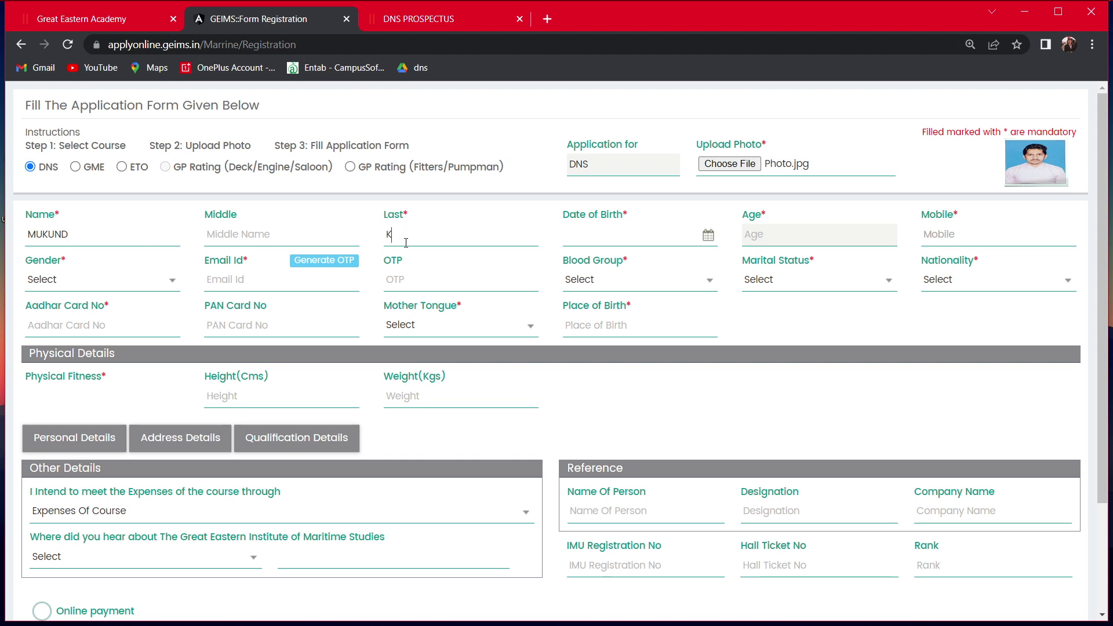
{"action": "type", "text": "UMAR"}
Pick 19 August 2003 in the date-of-birth calendar so the age shows 19.14.
{"action": "left_click", "coordinate": [671, 233]}
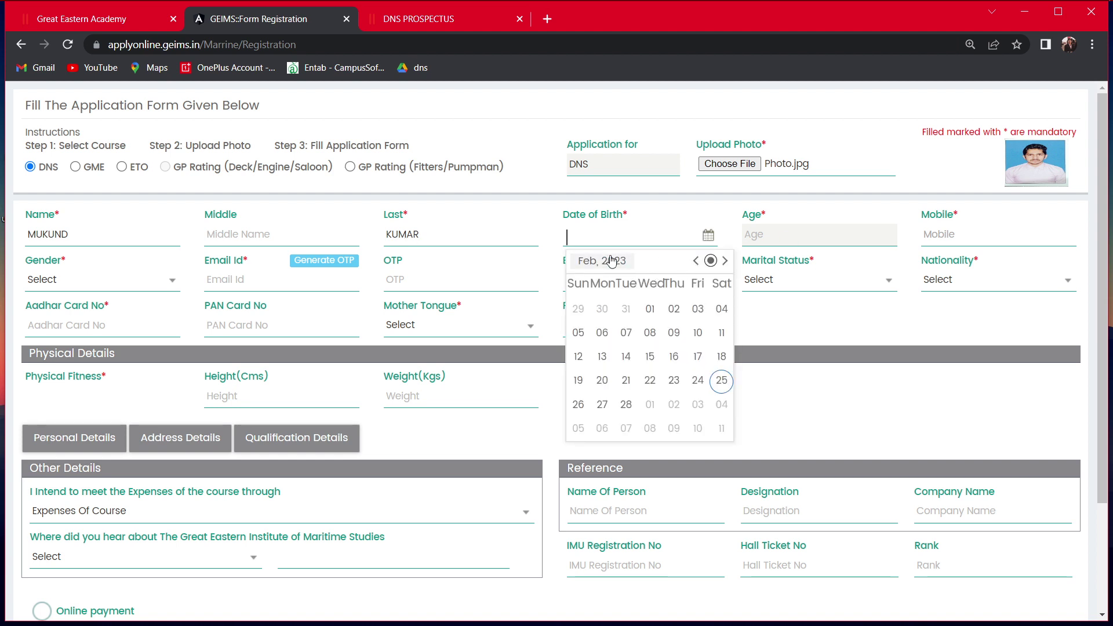
{"action": "left_click", "coordinate": [608, 261]}
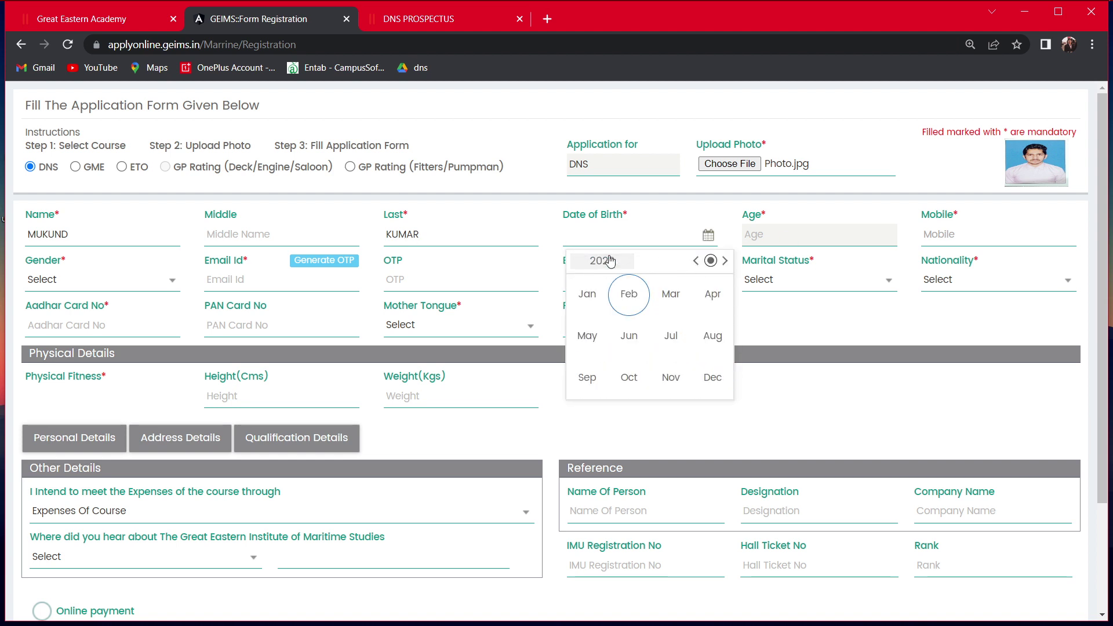
{"action": "left_click", "coordinate": [696, 261]}
{"action": "left_click", "coordinate": [697, 261]}
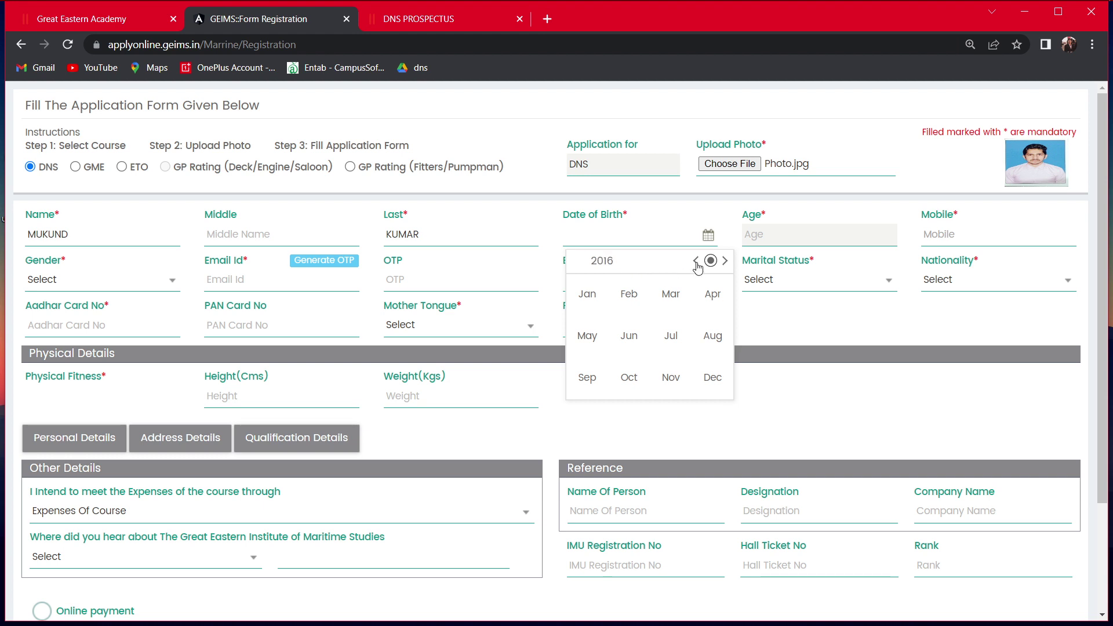
{"action": "left_click", "coordinate": [696, 260]}
{"action": "left_click", "coordinate": [696, 261]}
{"action": "left_click", "coordinate": [696, 261]}
{"action": "left_click", "coordinate": [696, 260]}
{"action": "left_click", "coordinate": [696, 261]}
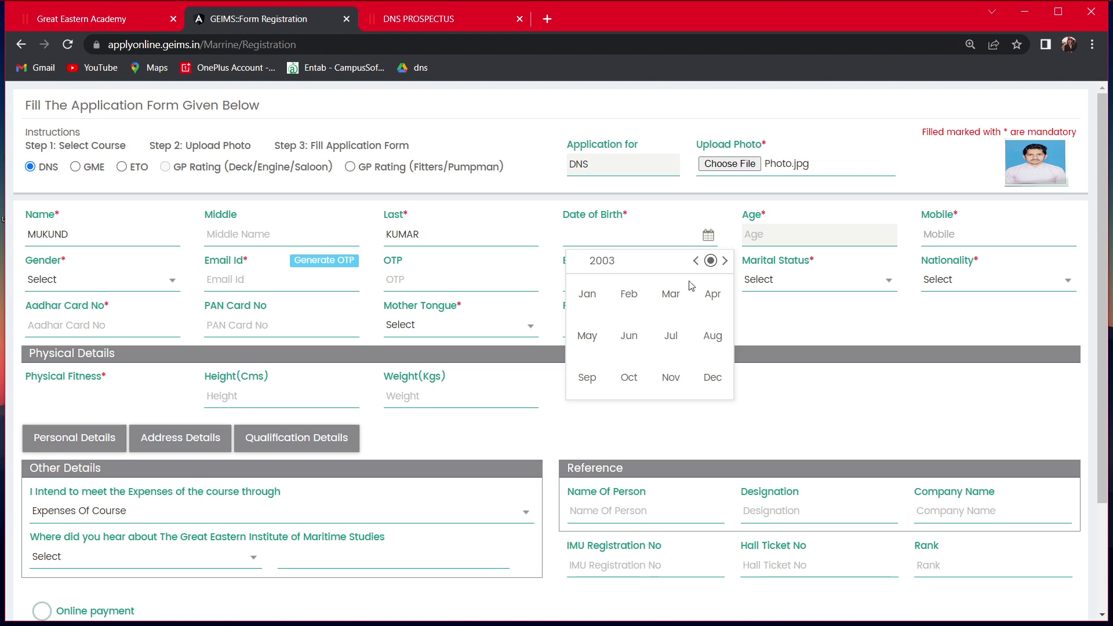
{"action": "left_click", "coordinate": [708, 336]}
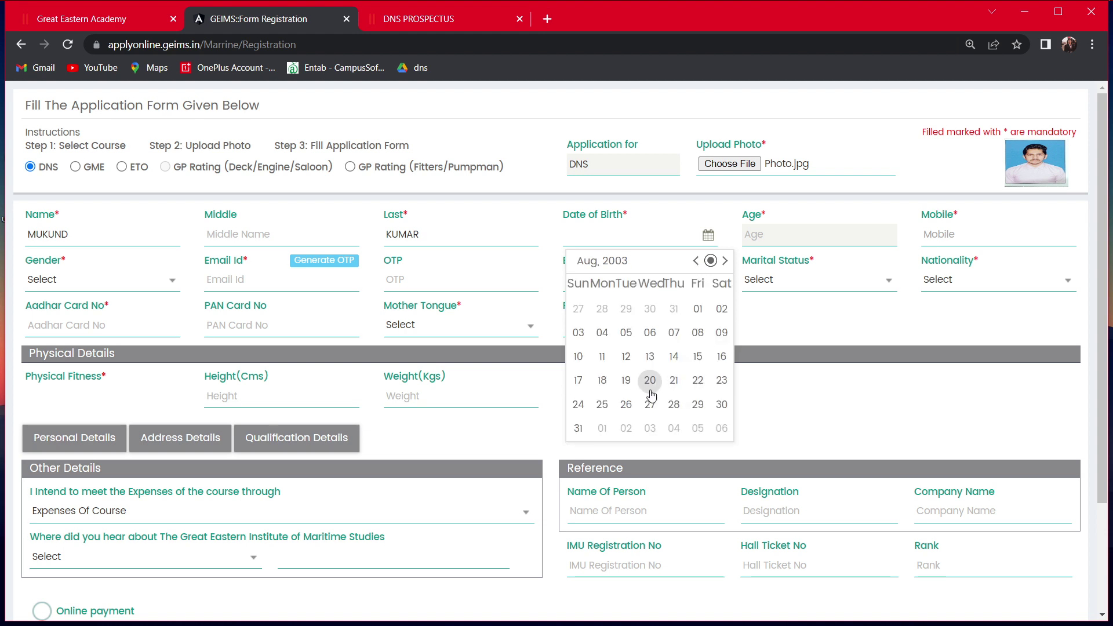
{"action": "left_click", "coordinate": [627, 381]}
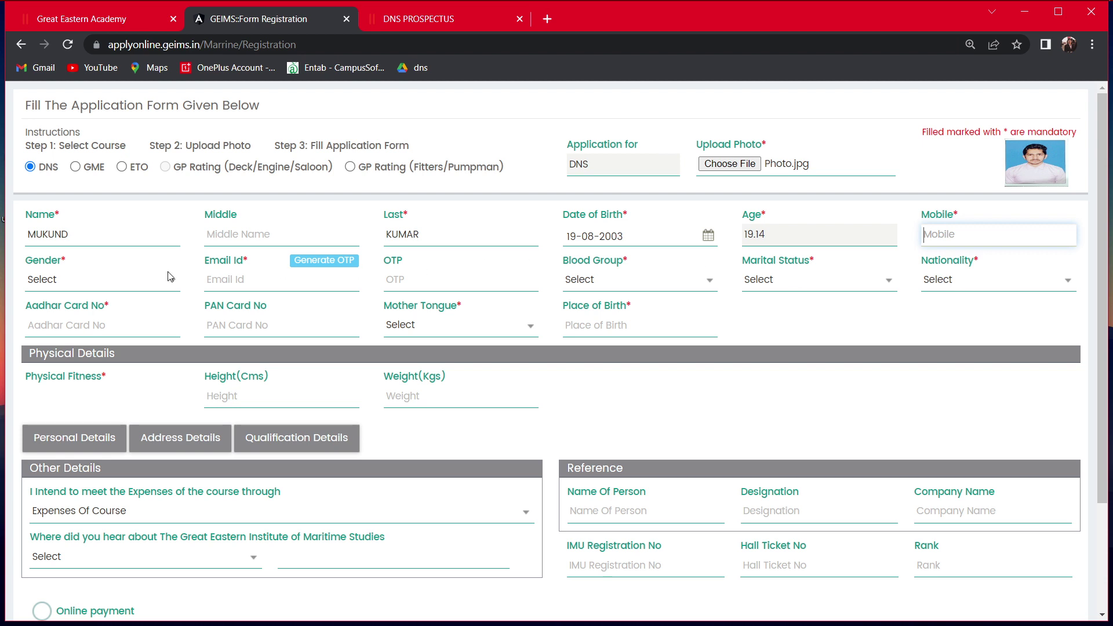
Set Gender to Male, Blood Group B(+), Marital Status Single and Nationality Indian.
{"action": "left_click", "coordinate": [140, 283]}
{"action": "left_click", "coordinate": [119, 318]}
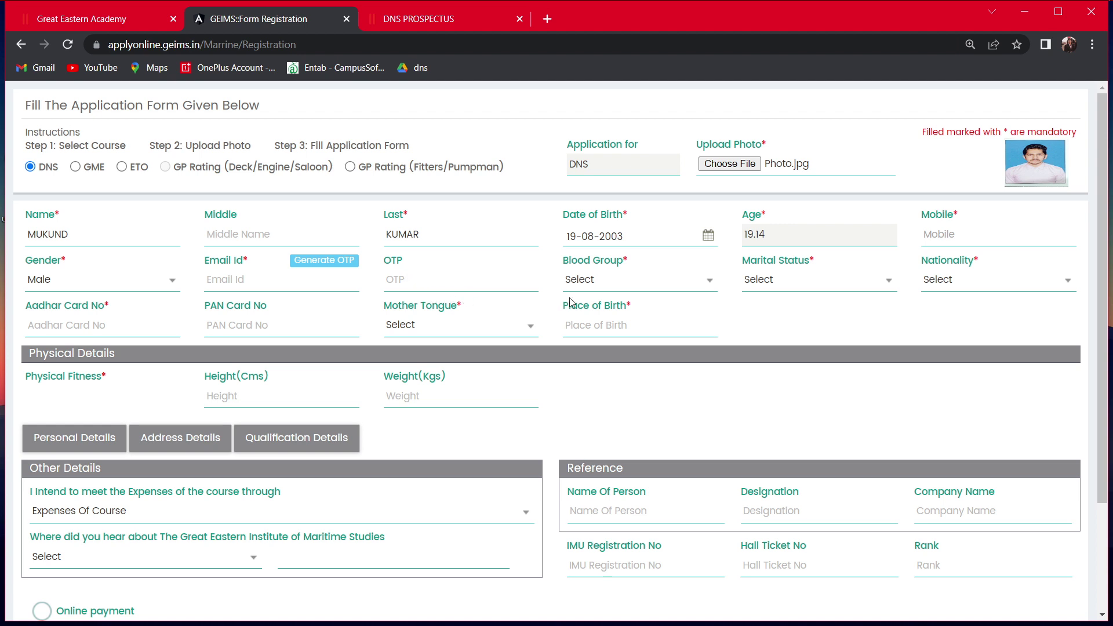
{"action": "left_click", "coordinate": [655, 290]}
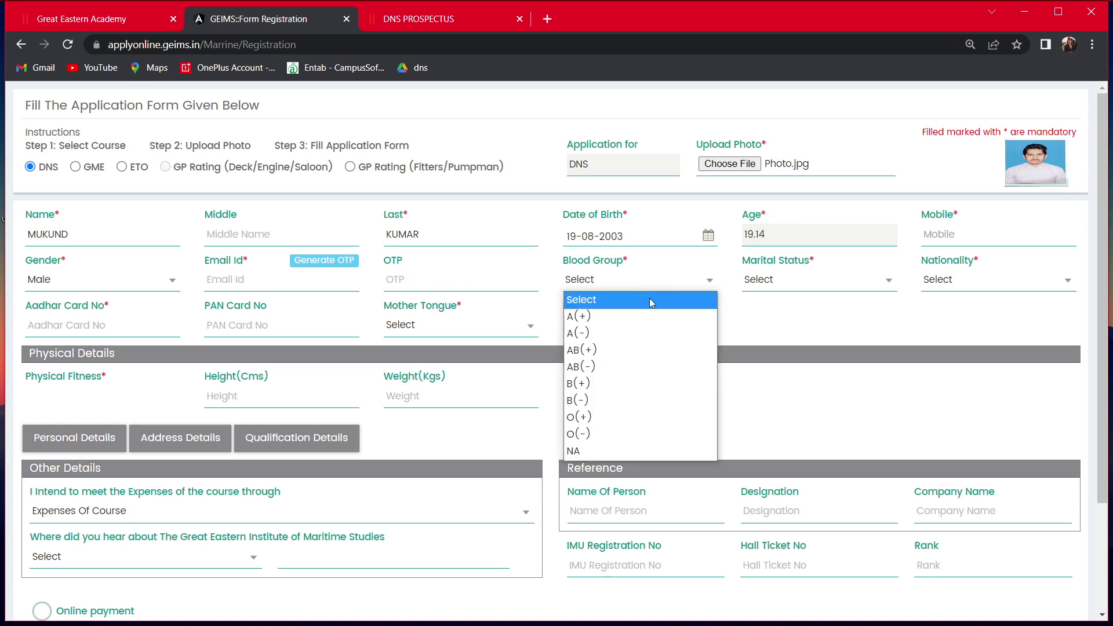
{"action": "left_click", "coordinate": [614, 384]}
{"action": "left_click", "coordinate": [792, 280]}
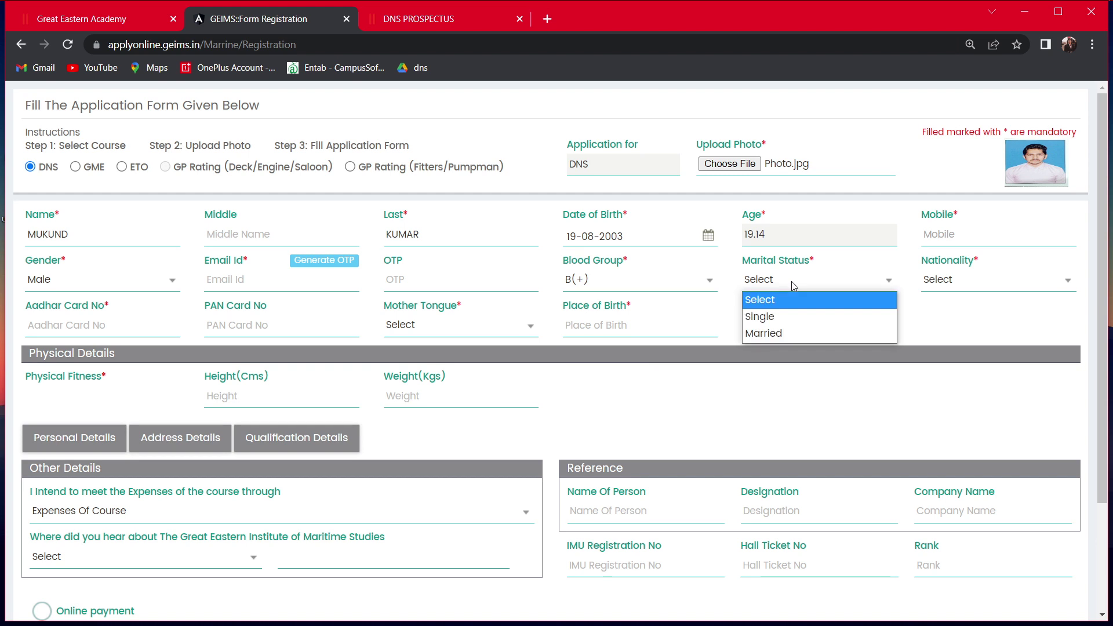
{"action": "left_click", "coordinate": [777, 327]}
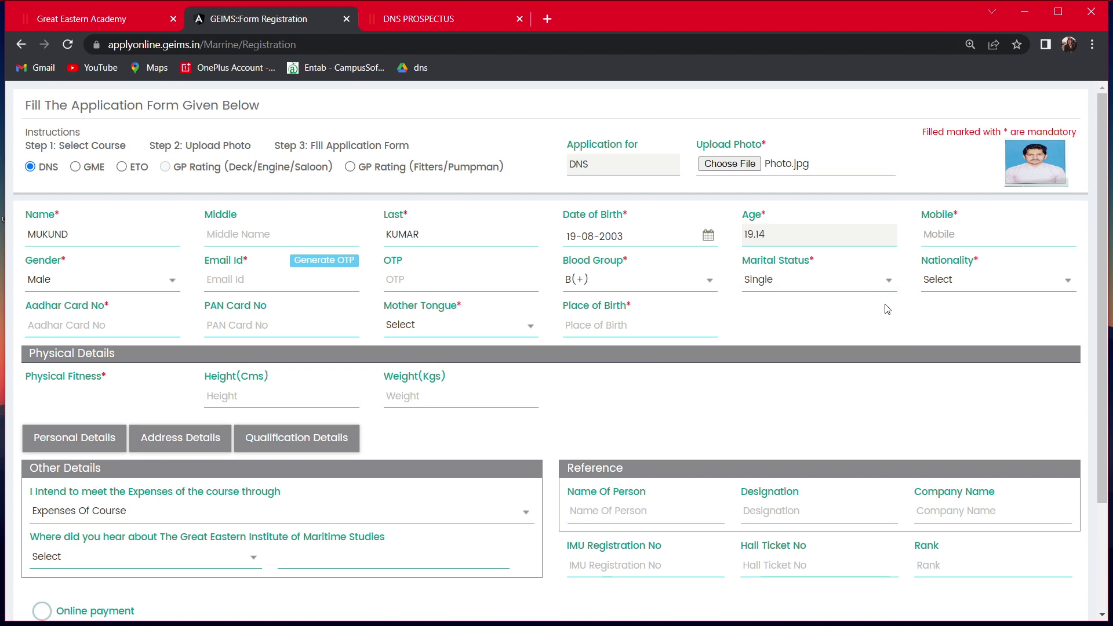
{"action": "left_click", "coordinate": [959, 280]}
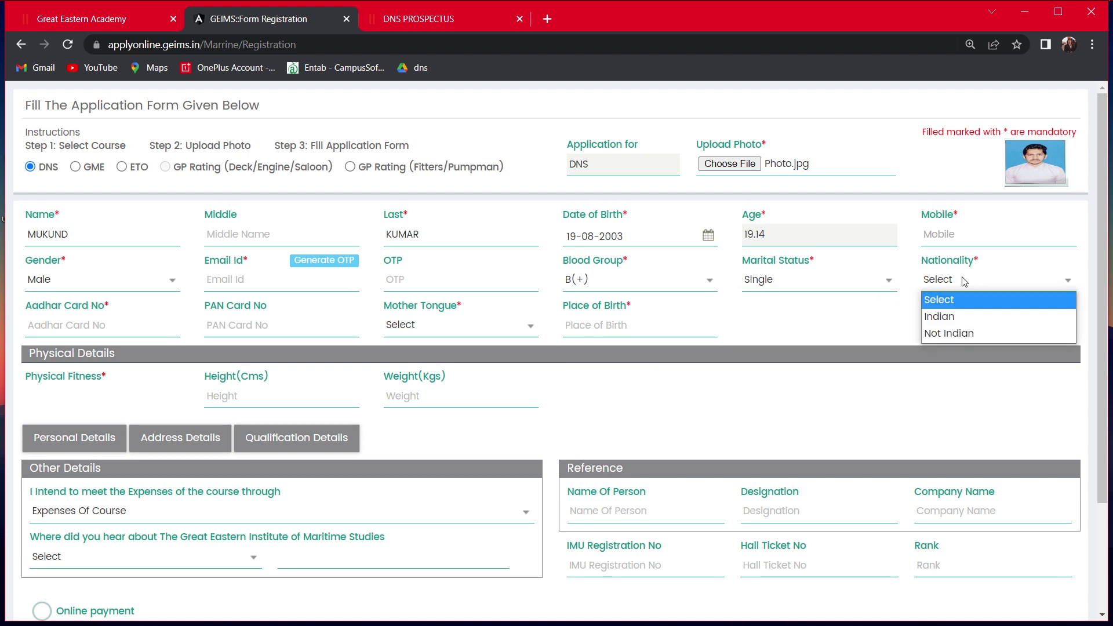
{"action": "left_click", "coordinate": [961, 317]}
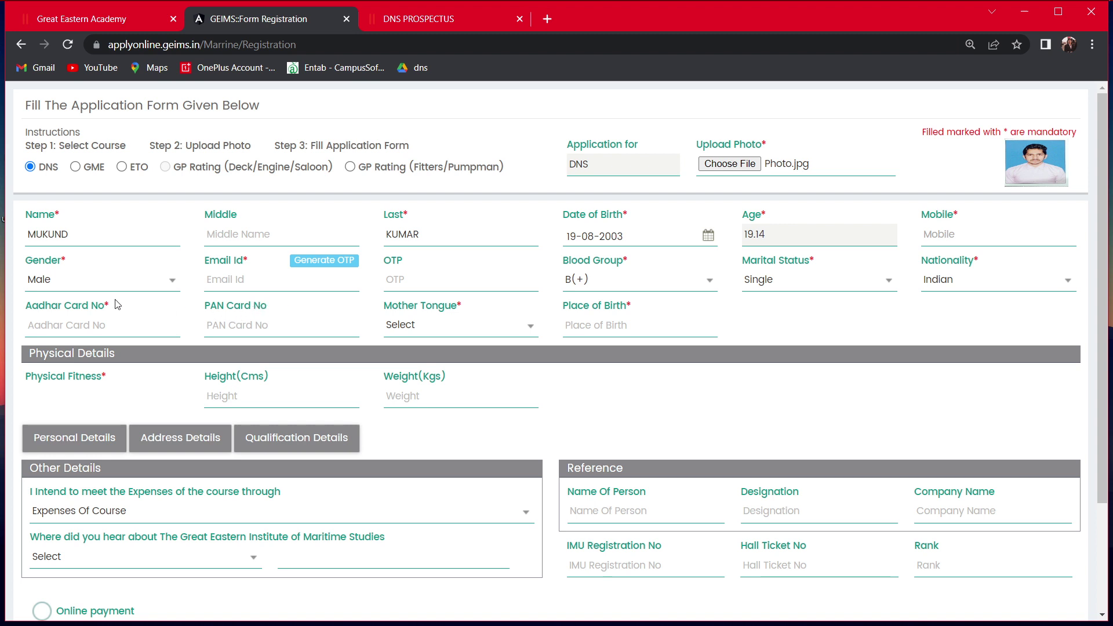
{"action": "left_click_drag", "start_coordinate": [98, 306], "coordinate": [119, 310]}
Check the mother tongue options, dismiss a pop-up, and enter PATNA as place of birth.
{"action": "left_click", "coordinate": [448, 312]}
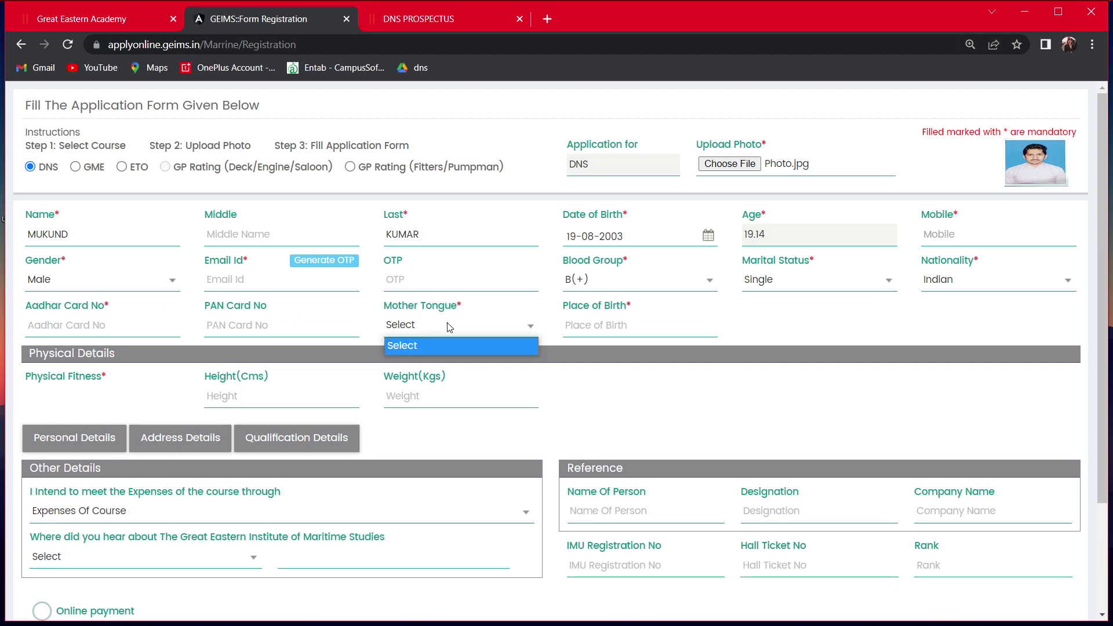
{"action": "left_click", "coordinate": [448, 335]}
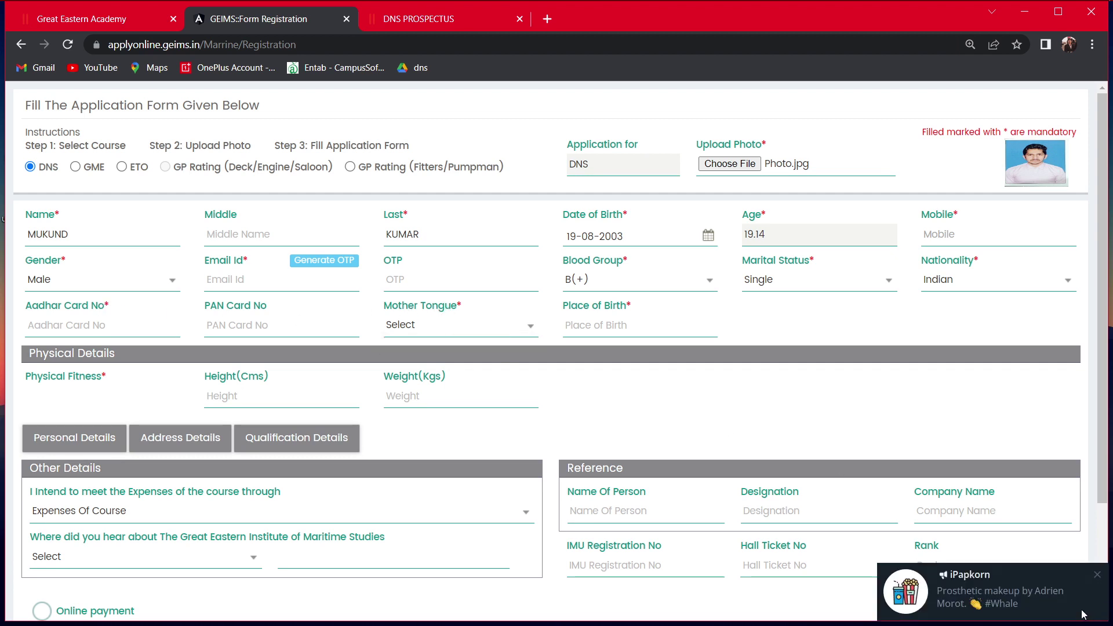
{"action": "left_click", "coordinate": [1098, 575]}
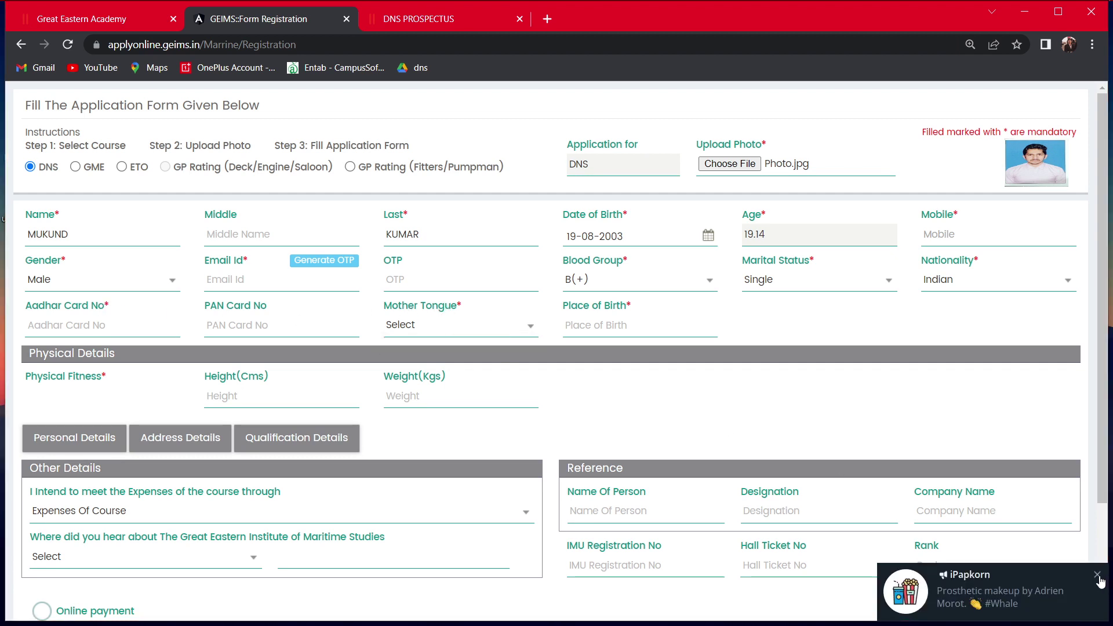
{"action": "left_click", "coordinate": [627, 327]}
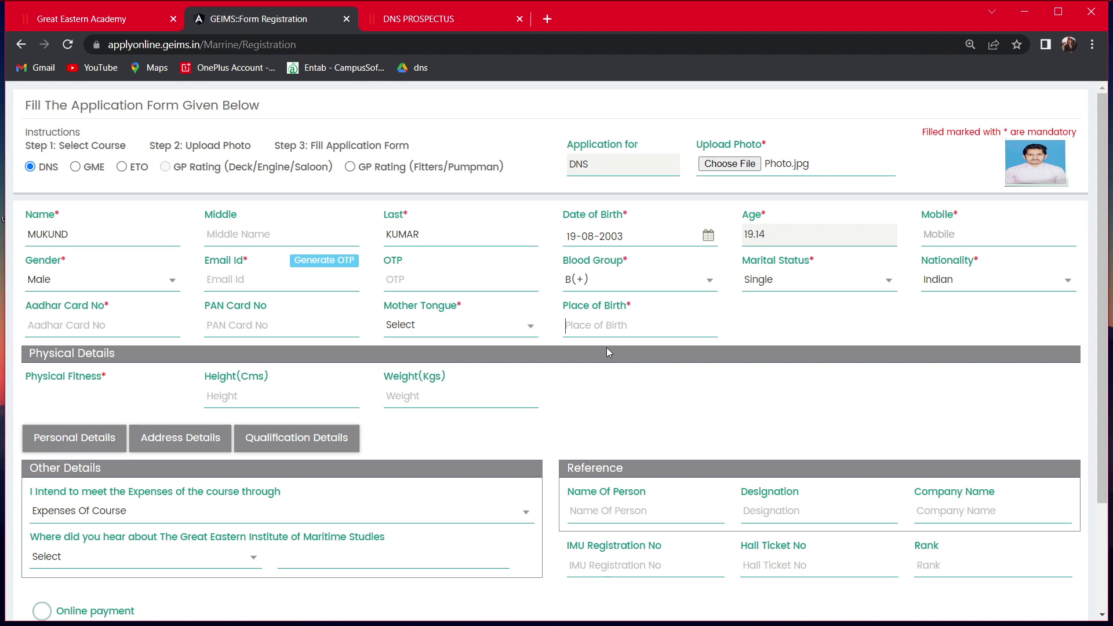
{"action": "type", "text": "PATNA"}
Enter a height of 165 cm and a weight of 60 kg.
{"action": "left_click", "coordinate": [275, 392]}
{"action": "type", "text": "1"}
{"action": "type", "text": "65"}
{"action": "left_click", "coordinate": [484, 397]}
{"action": "type", "text": "5"}
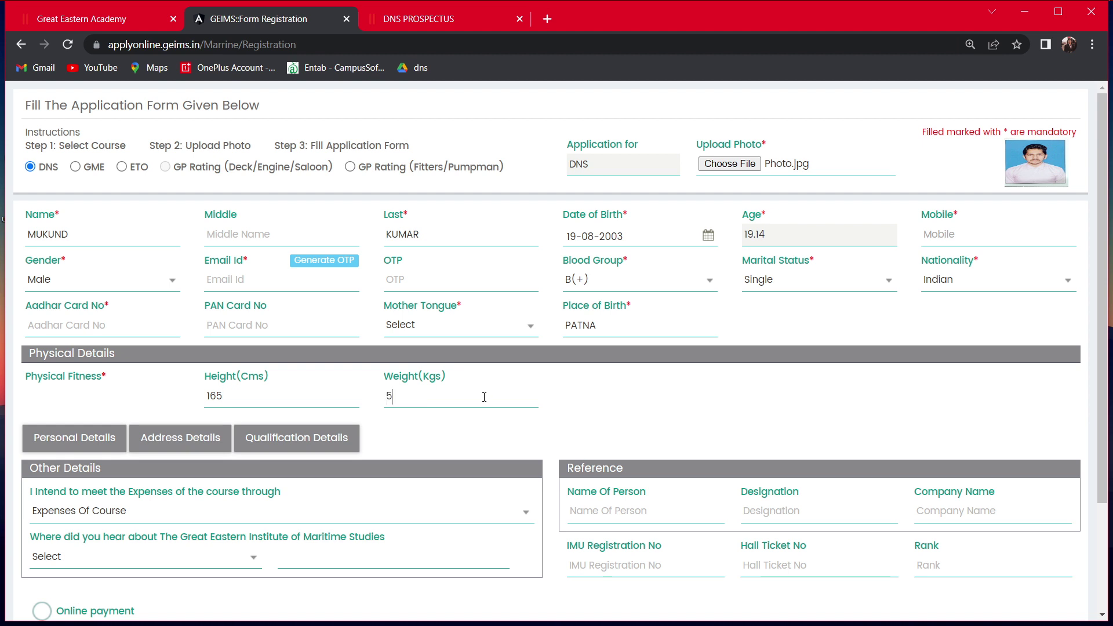
{"action": "key", "text": "BackSpace"}
{"action": "type", "text": "06"}
{"action": "key", "text": "BackSpace"}
{"action": "key", "text": "BackSpace"}
Finish the 60 kg weight, open parents' details and enter father's name 'xxx xxx'.
{"action": "type", "text": "60"}
{"action": "scroll", "coordinate": [514, 385], "scroll_direction": "down", "scroll_amount": 2}
{"action": "left_click", "coordinate": [116, 297]}
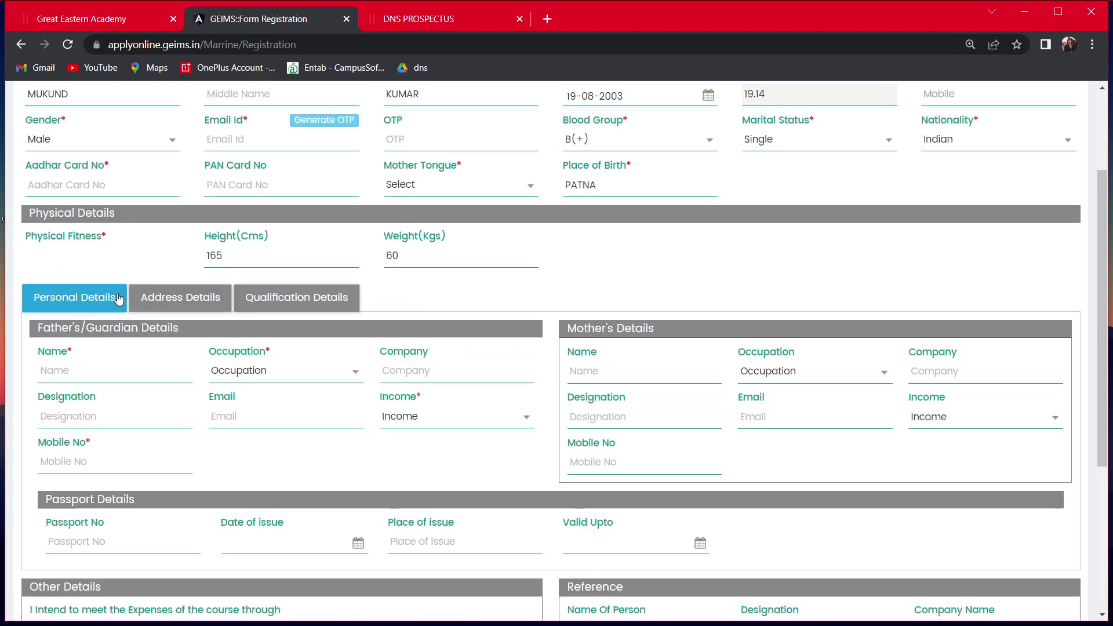
{"action": "left_click", "coordinate": [85, 366]}
{"action": "type", "text": "xxx "}
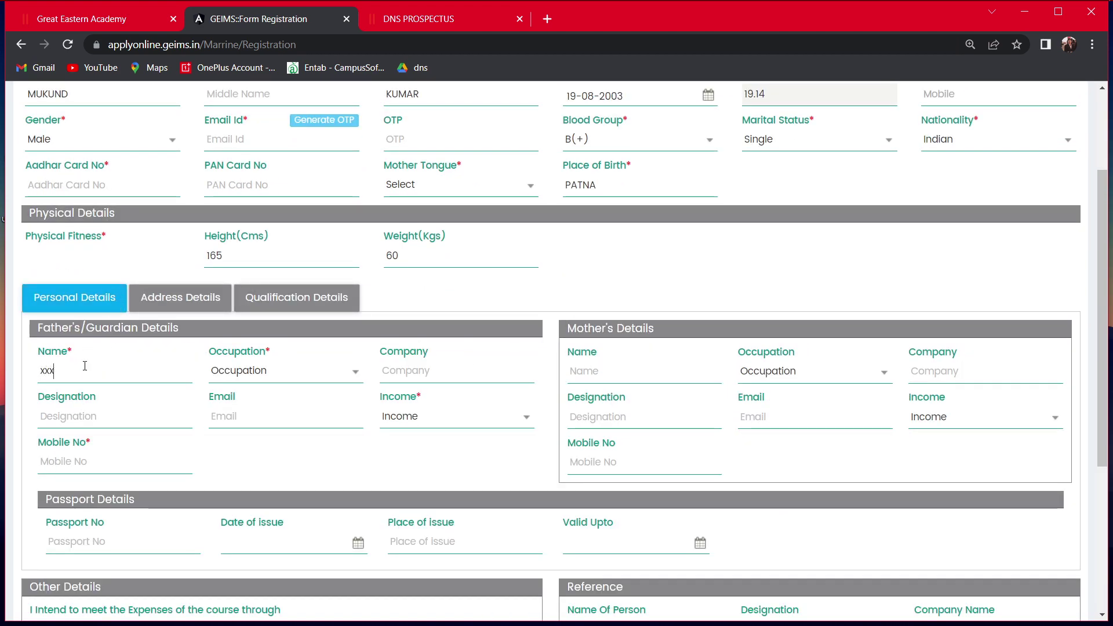
{"action": "type", "text": "x"}
{"action": "type", "text": "xx"}
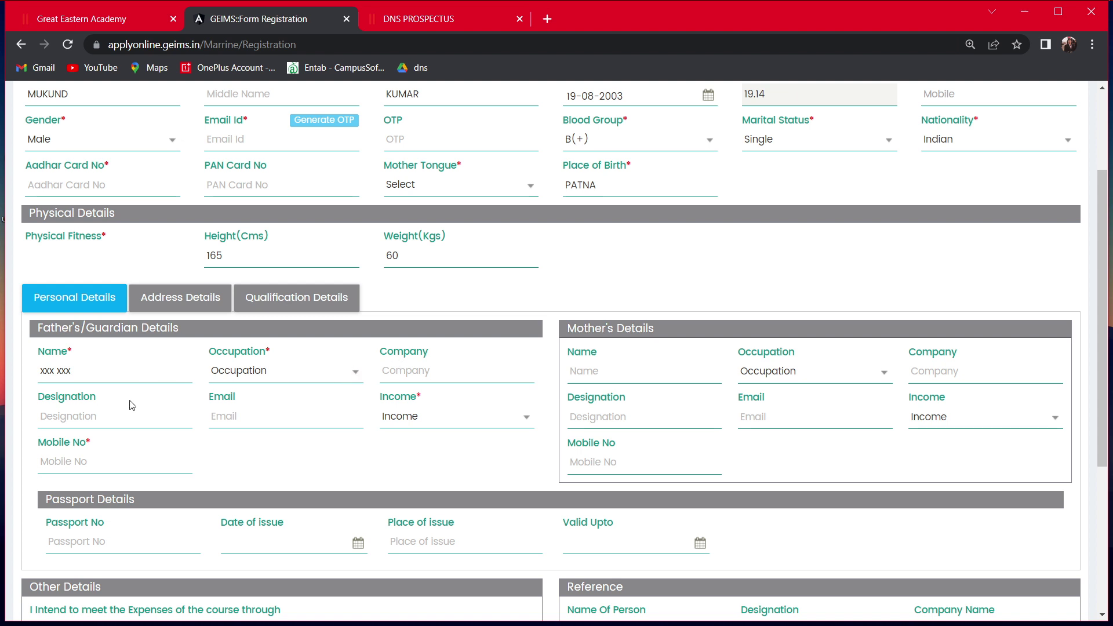
Look over the father's designation, company and income fields, then enter mother's name 'xxxx xxxx'.
{"action": "left_click", "coordinate": [125, 416]}
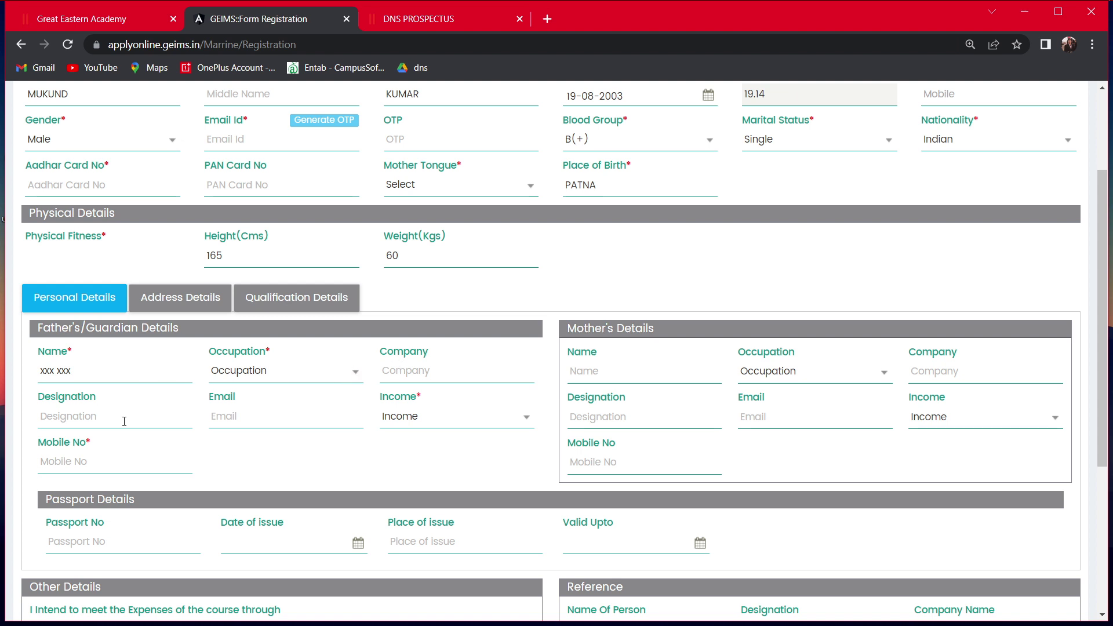
{"action": "left_click", "coordinate": [432, 377]}
{"action": "left_click", "coordinate": [406, 422]}
{"action": "left_click", "coordinate": [634, 375]}
{"action": "type", "text": "xxxx "}
{"action": "type", "text": "xxxx"}
Select Bank Loan as the course funding source under Expenses.
{"action": "scroll", "coordinate": [728, 467], "scroll_direction": "down", "scroll_amount": 5}
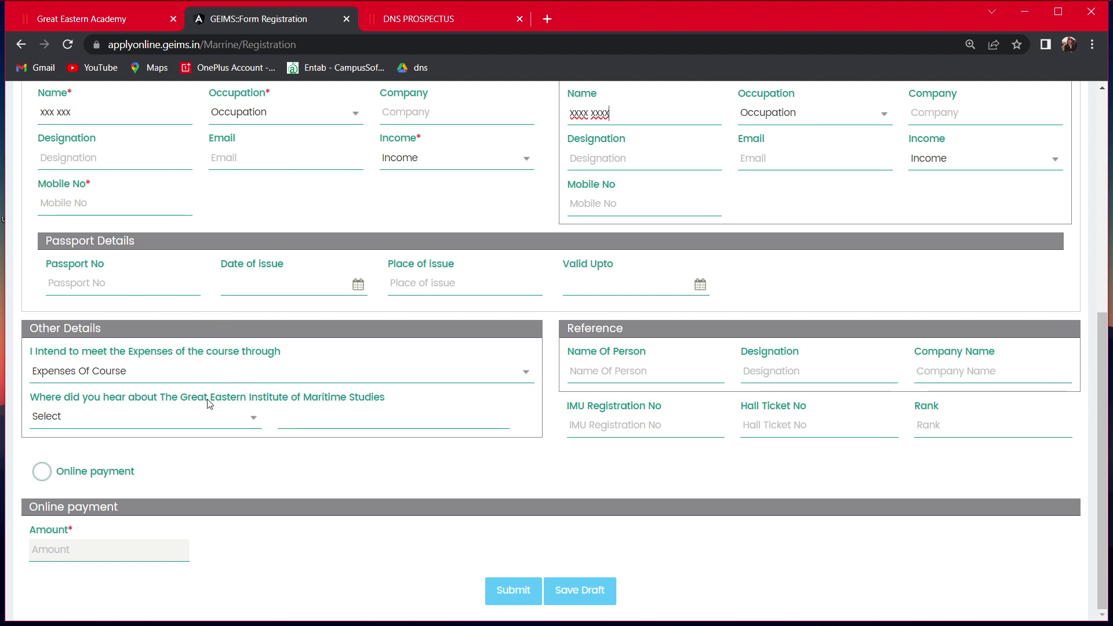
{"action": "left_click", "coordinate": [526, 373]}
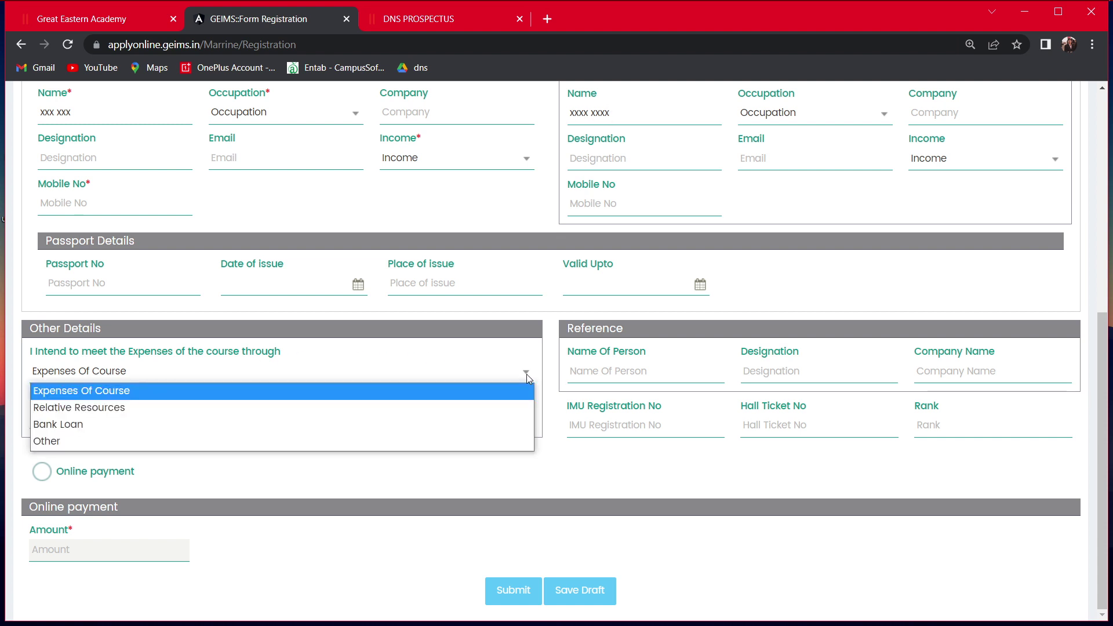
{"action": "left_click", "coordinate": [200, 424]}
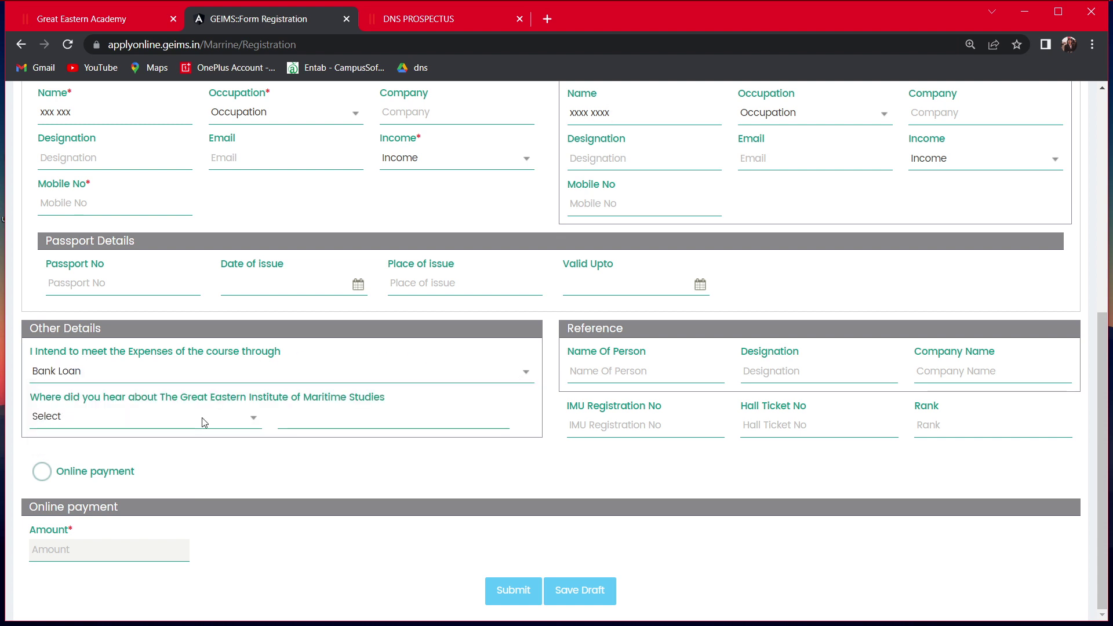
Answer 'Others ( Please Mention )' and enter 'YOU TUBE (IMUMATE)' as how the institute was found.
{"action": "left_click", "coordinate": [247, 417]}
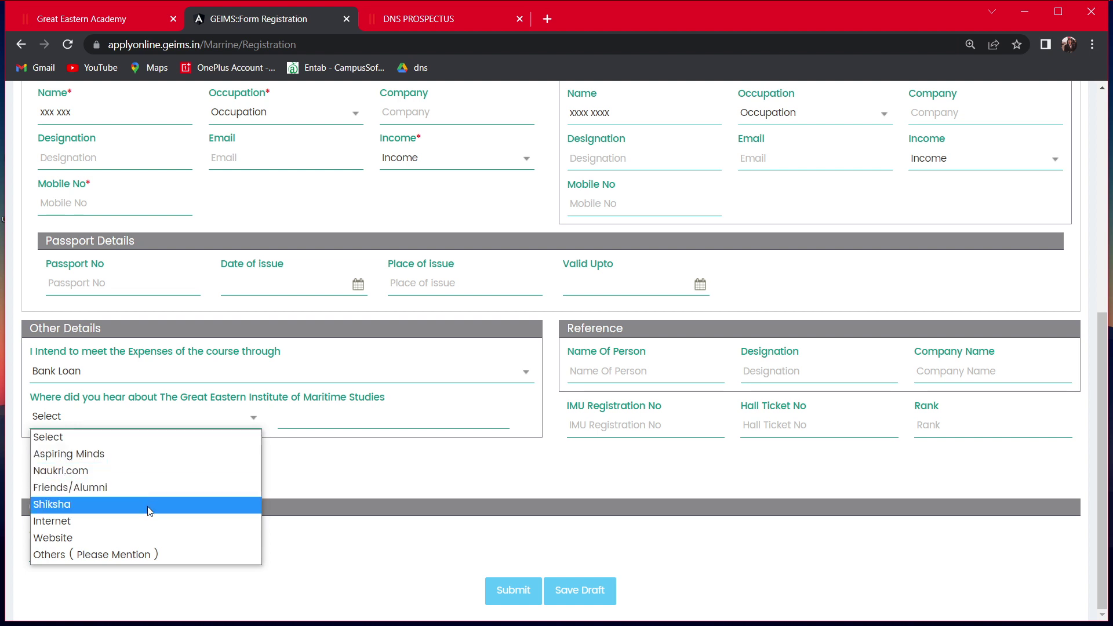
{"action": "left_click", "coordinate": [172, 553]}
{"action": "left_click", "coordinate": [353, 427]}
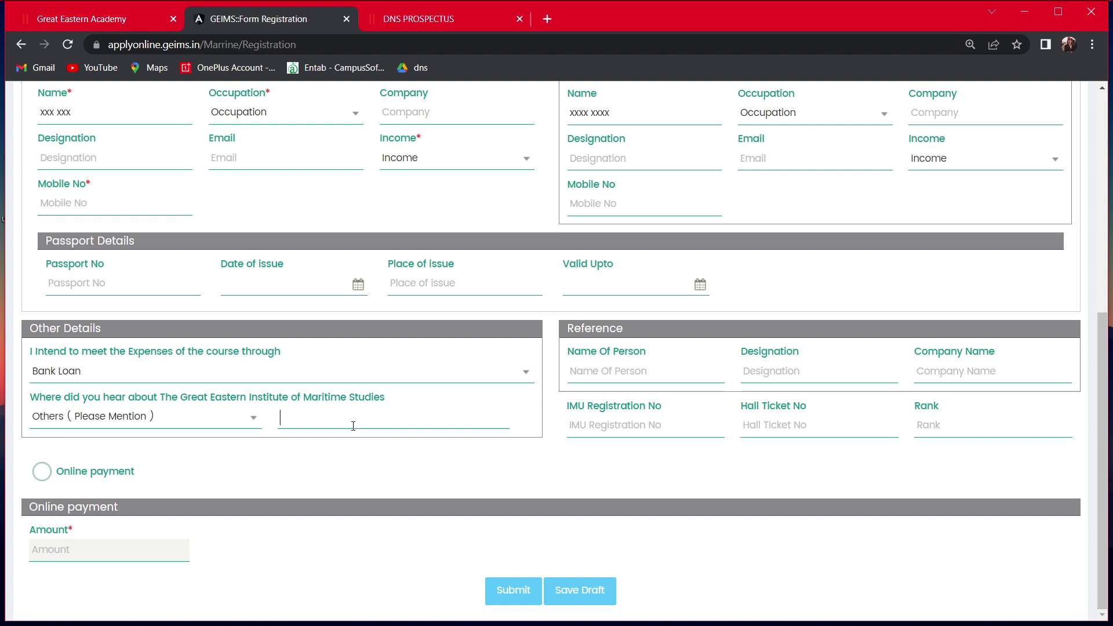
{"action": "type", "text": "YOU TUBE"}
{"action": "type", "text": " (IMUMA"}
{"action": "type", "text": "T"}
{"action": "key", "text": "BackSpace"}
{"action": "type", "text": "TE)"}
Minimize the Chrome window holding the filled GEIMS application to show the desktop.
{"action": "left_click", "coordinate": [1024, 17]}
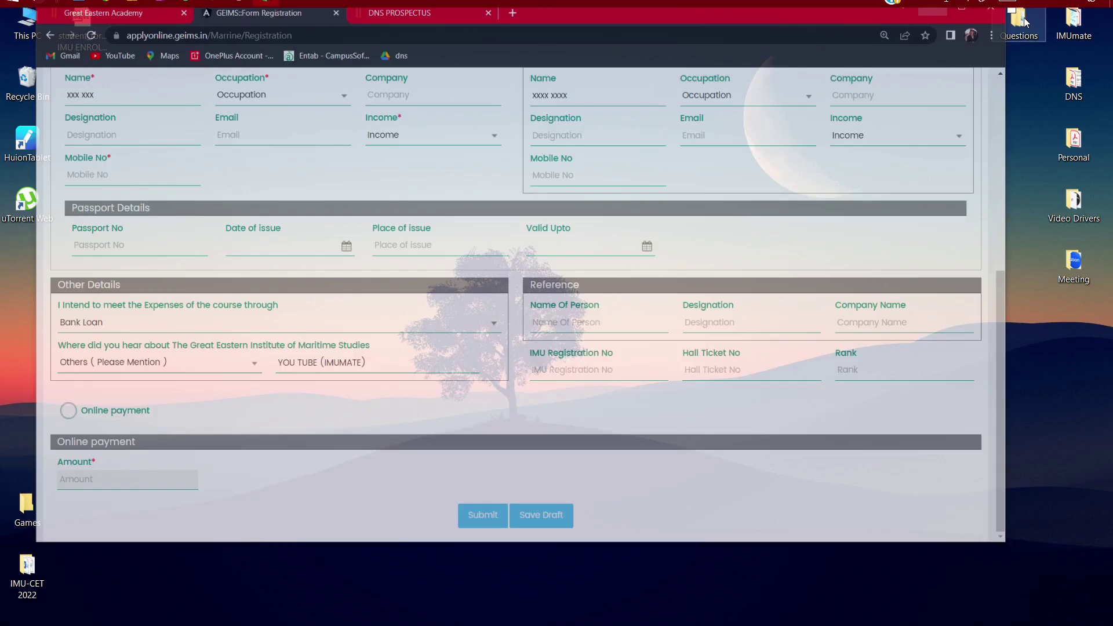